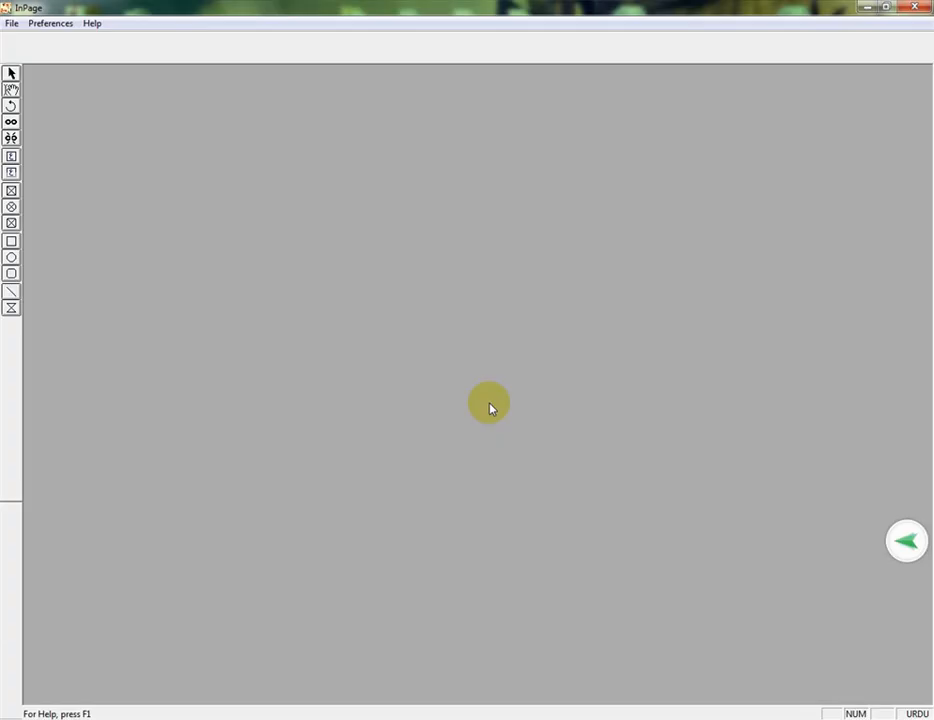
- Create a new blank InPage document with the default settings
left_click(11, 23)
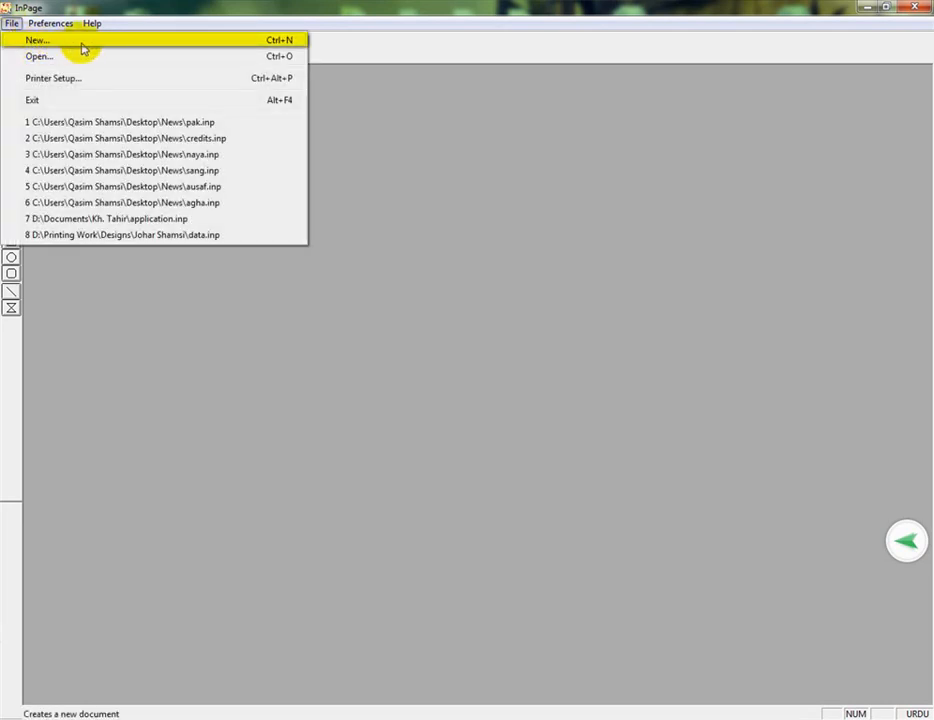
left_click(83, 47)
left_click(567, 323)
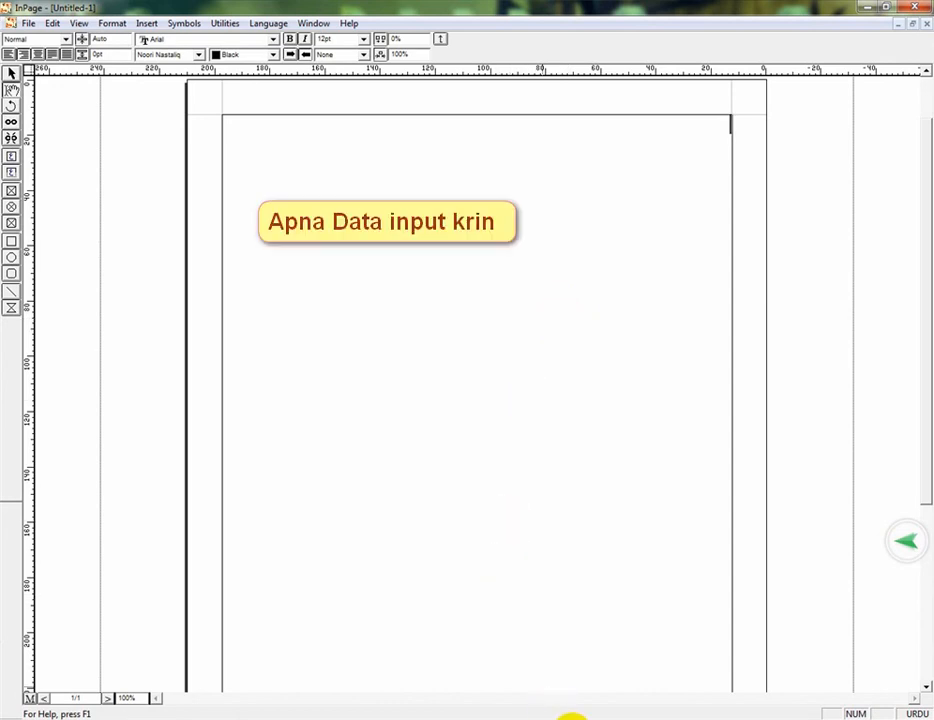
- Go to the desktop and open the CorelDRAW file Hassan Autos Ltr from the Presentation folder
right_click(571, 716)
left_click(601, 666)
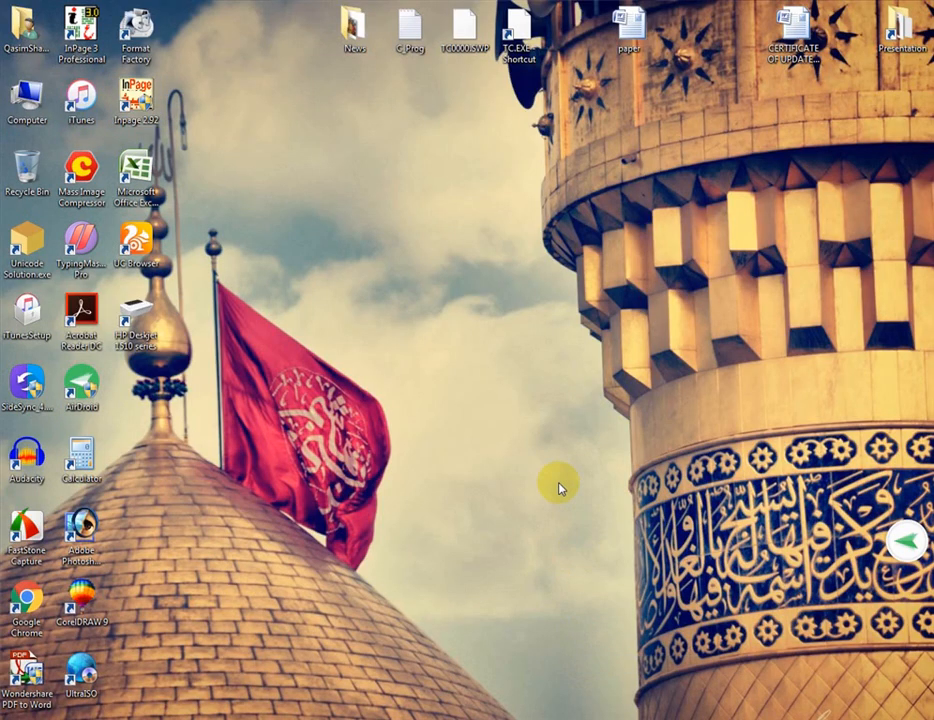
double_click(915, 24)
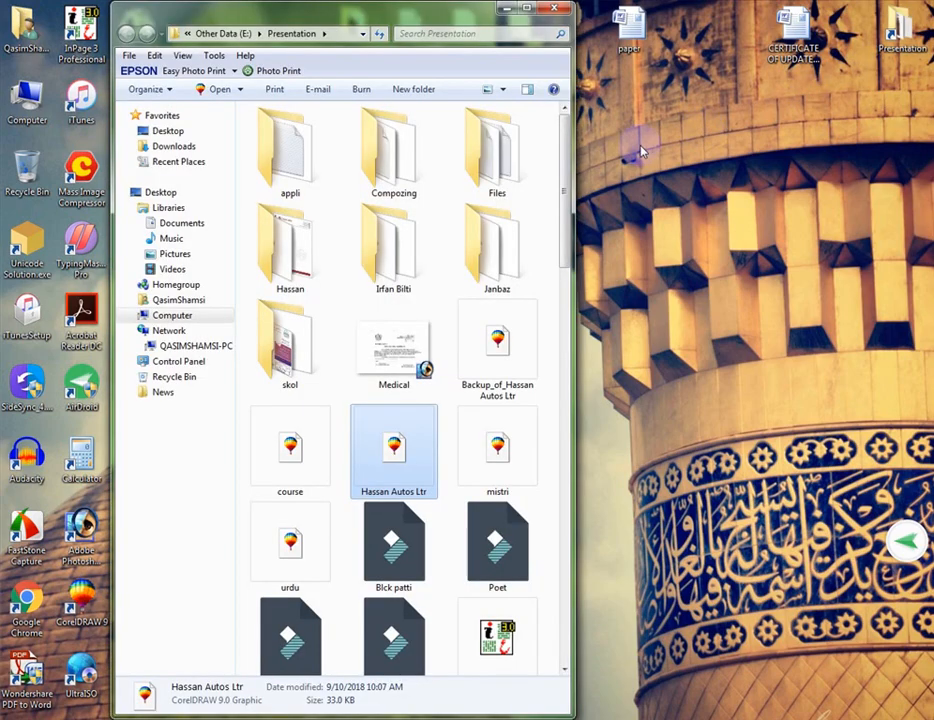
double_click(400, 440)
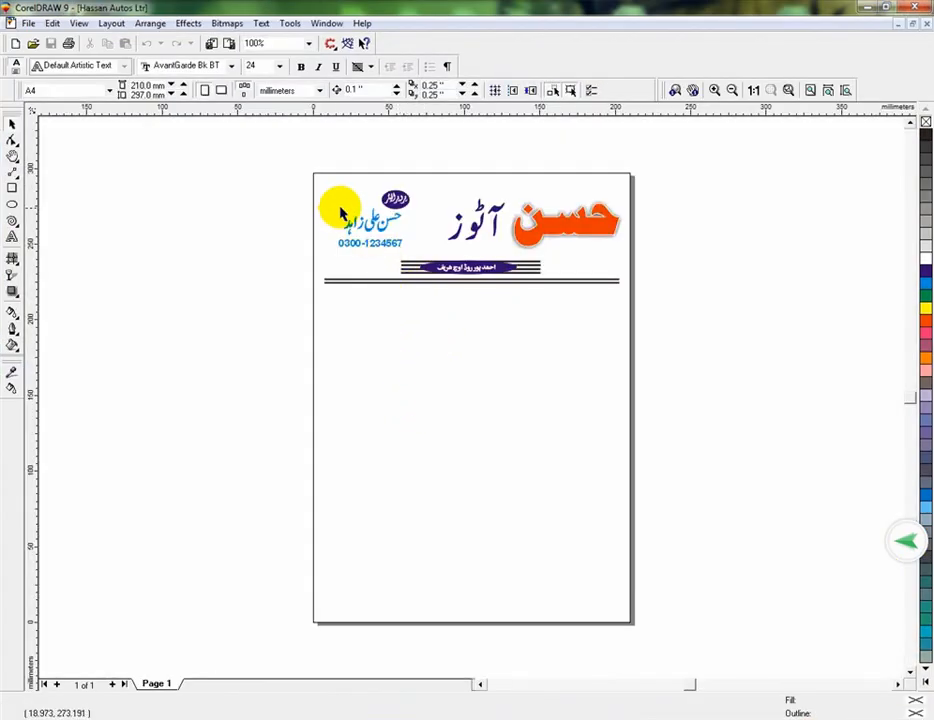
- Move the complete letterhead artwork off the page onto the empty area beside the page's left edge
key("F2")
left_click_drag(277, 167, 661, 309)
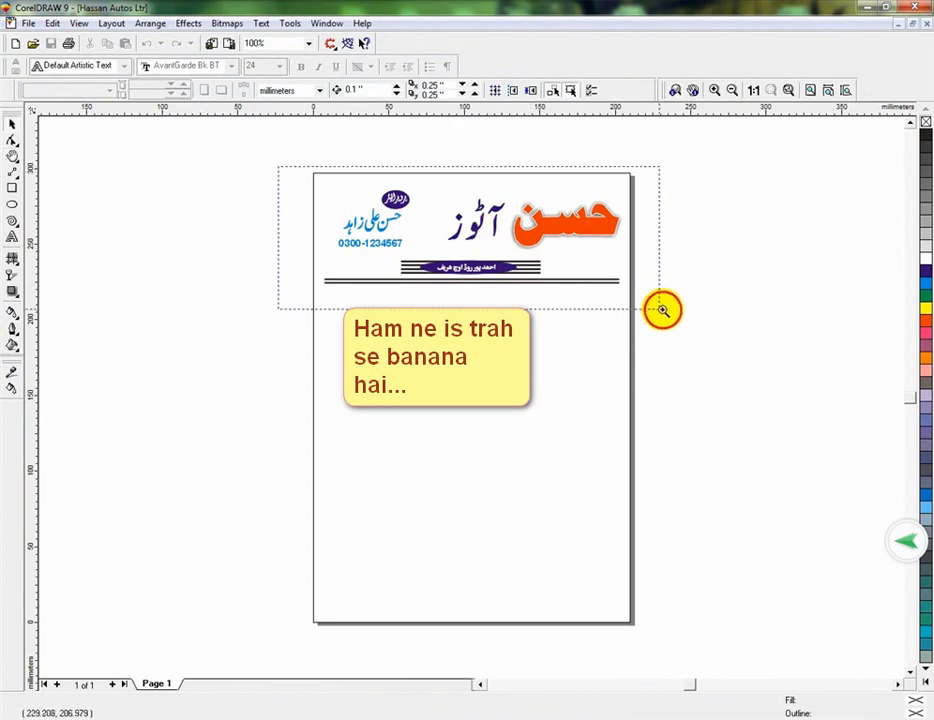
key("F3")
left_click_drag(355, 260, 587, 377)
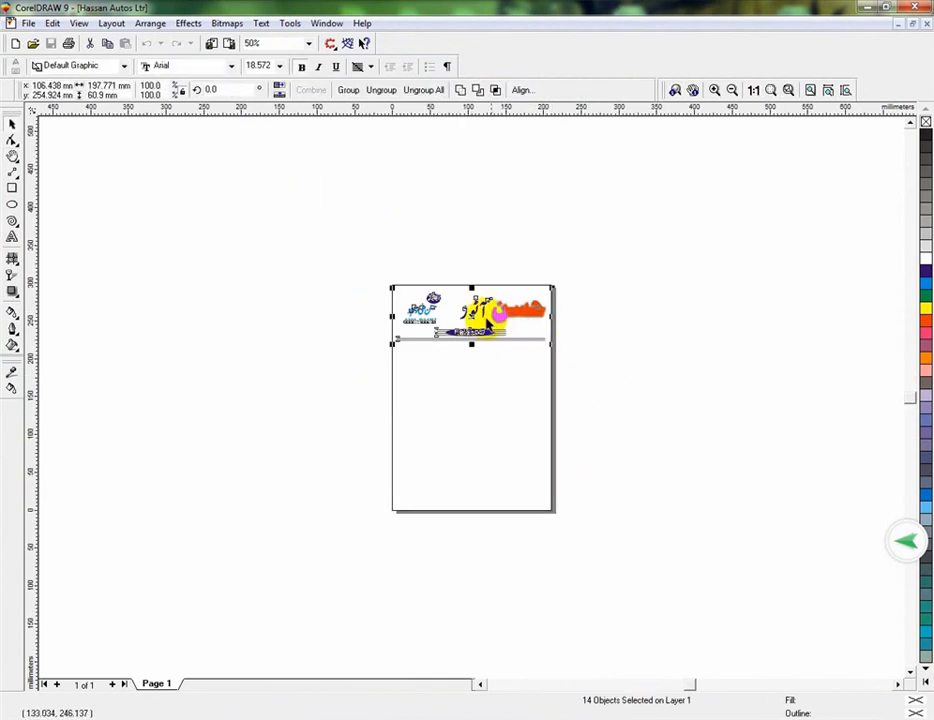
left_click_drag(475, 312, 313, 304)
key("F2")
left_click_drag(246, 277, 609, 367)
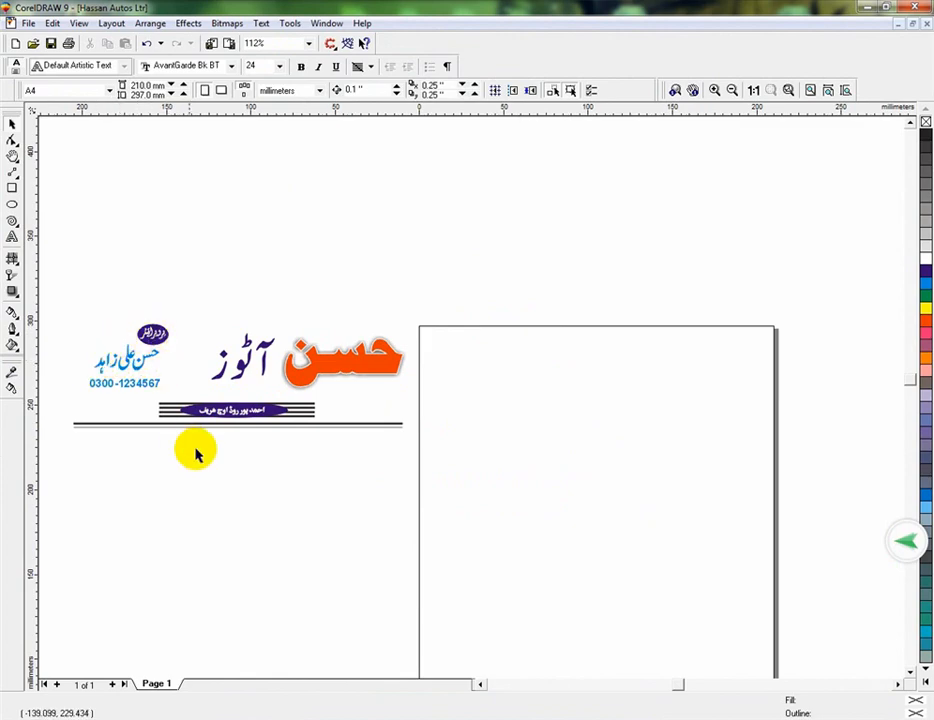
- Switch to InPage, shrink its window over the drawing, and enter the Urdu shop name, proprietor's name, title and address on separate lines
key("alt+Tab")
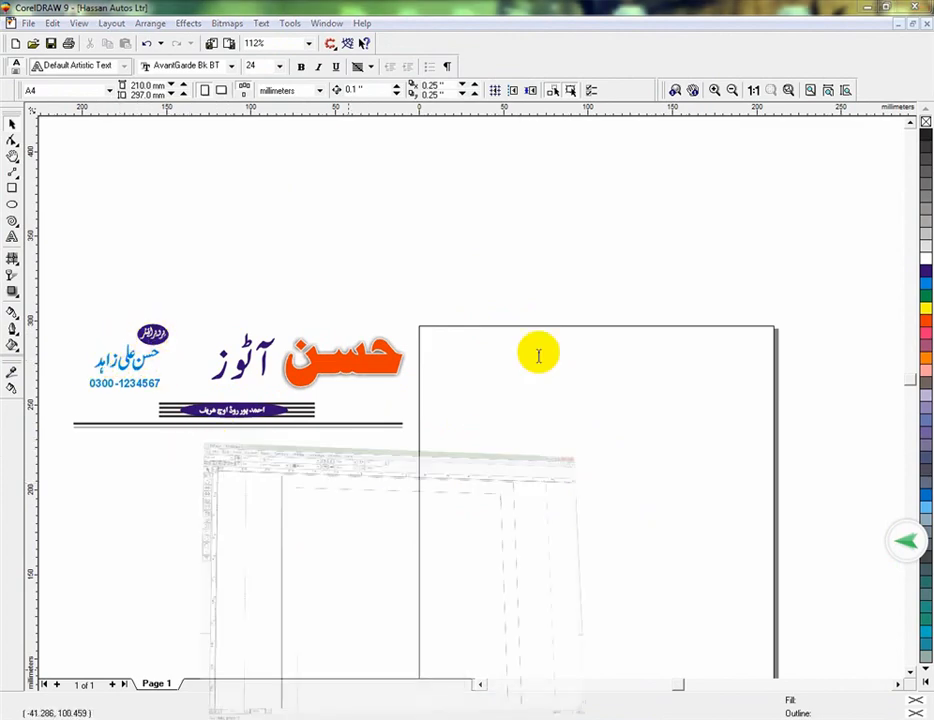
left_click(884, 10)
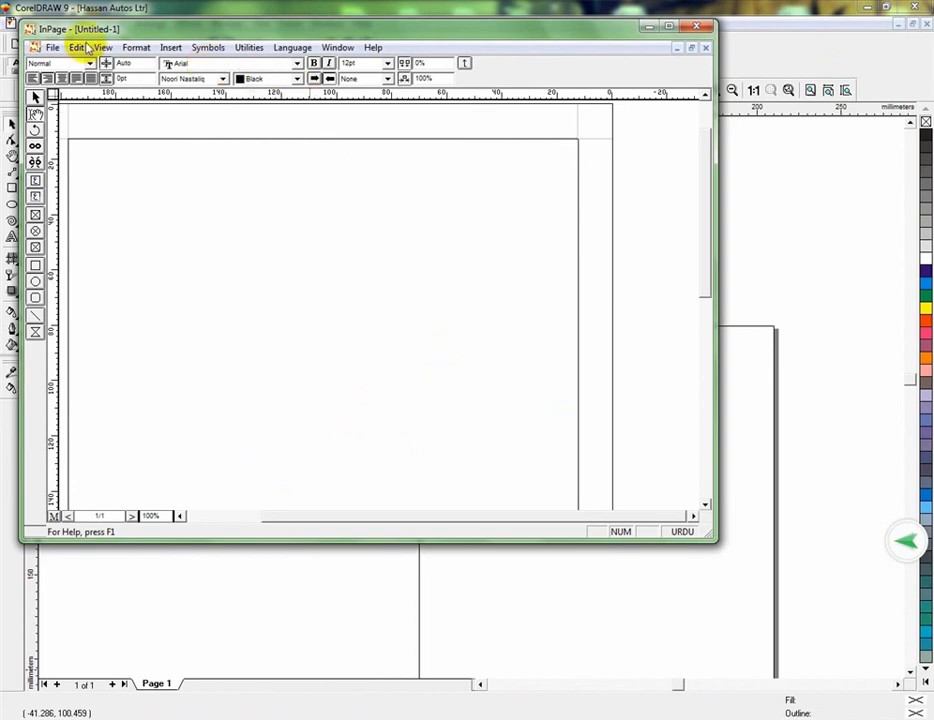
left_click_drag(28, 27, 419, 456)
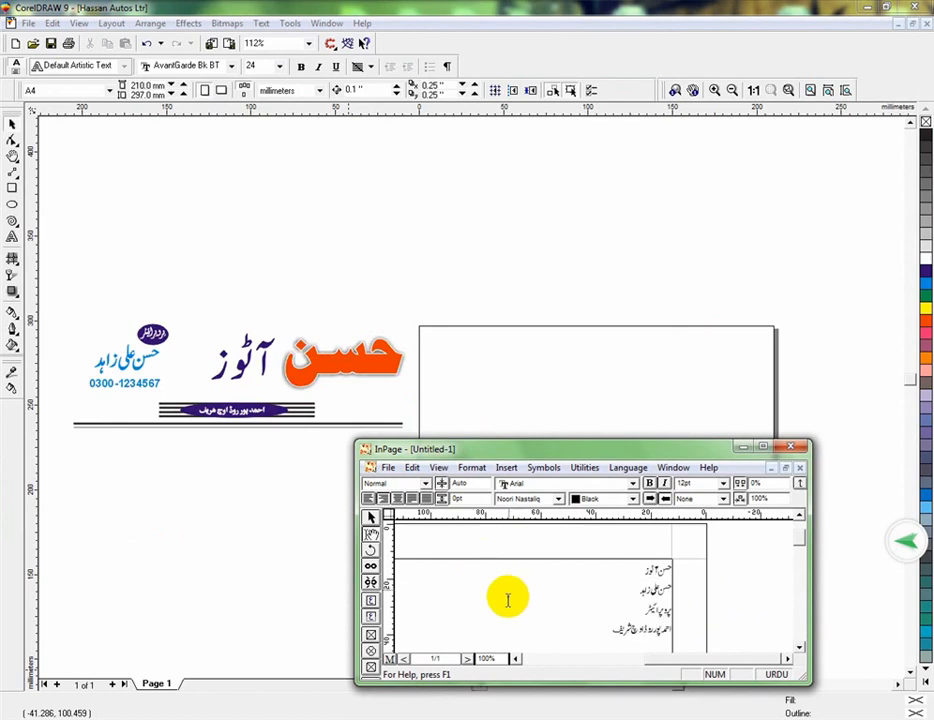
- Make all four typed lines of Urdu text bold
left_click_drag(508, 600, 688, 577)
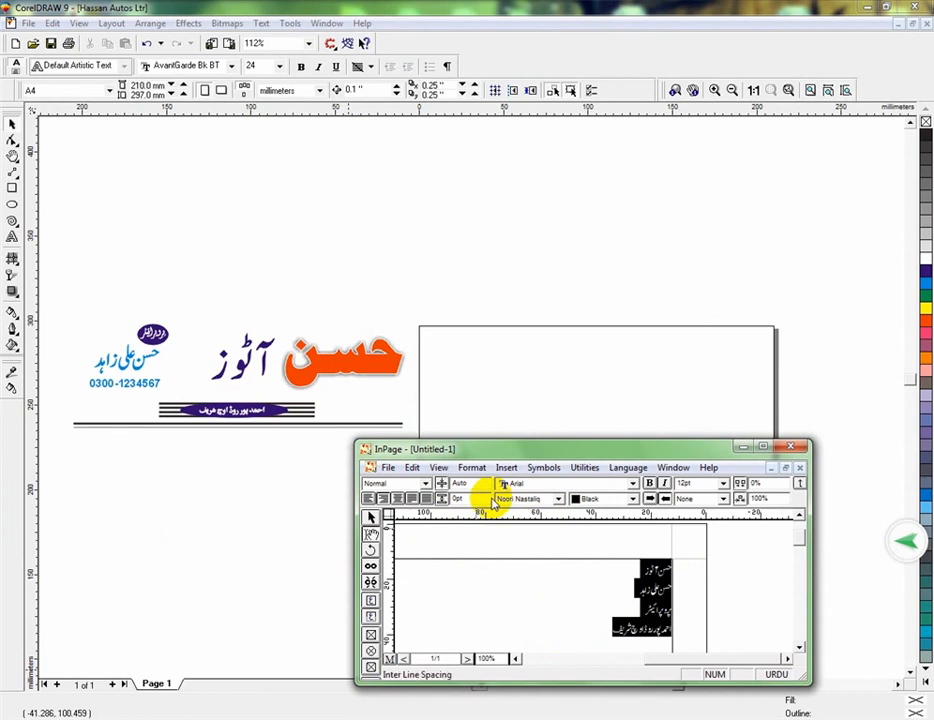
left_click(604, 636)
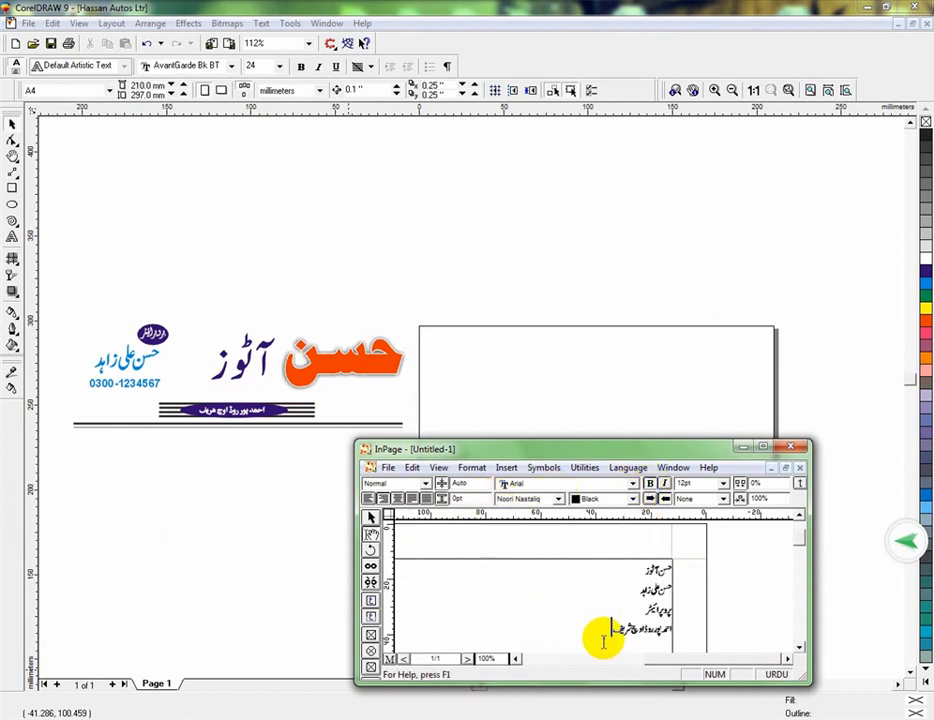
left_click_drag(607, 636, 707, 563)
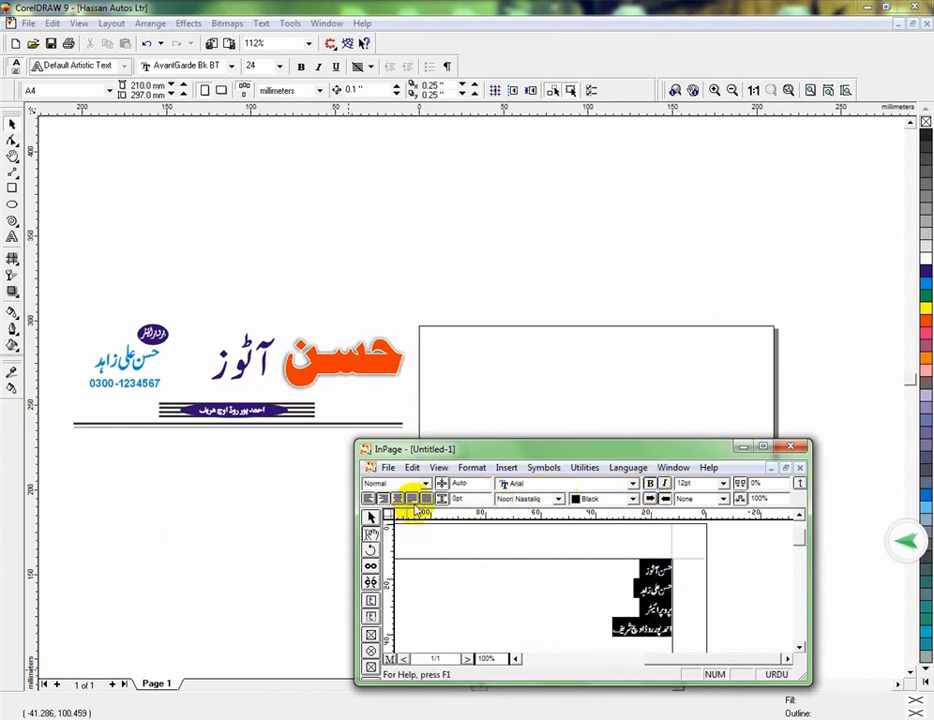
- Set the first word of the shop name, حسن, in the Bombay Black font
left_click(655, 572)
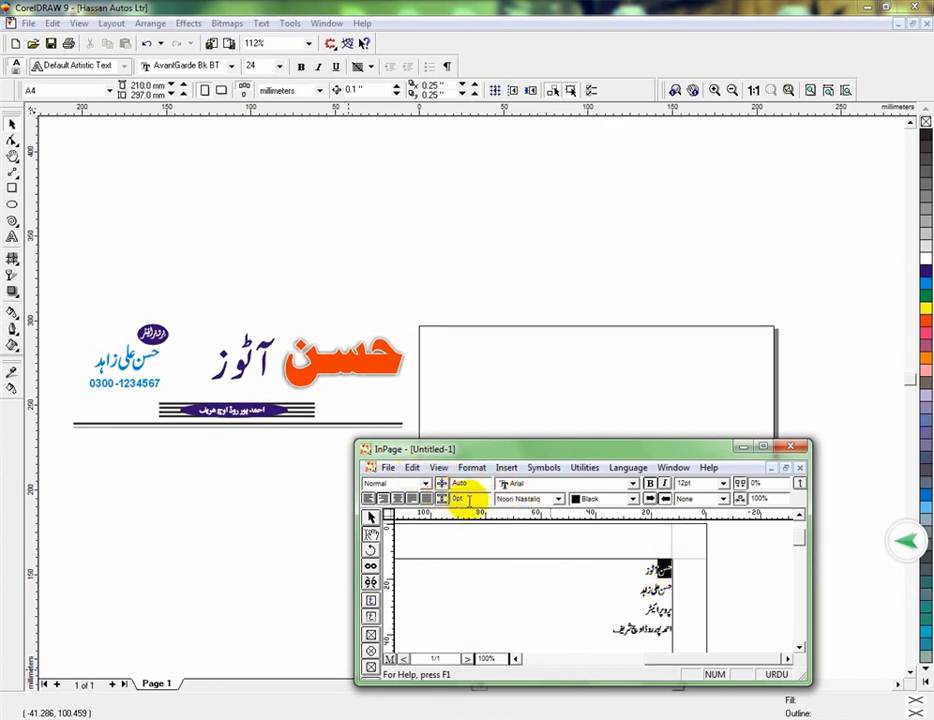
scroll(531, 540, "down", 2)
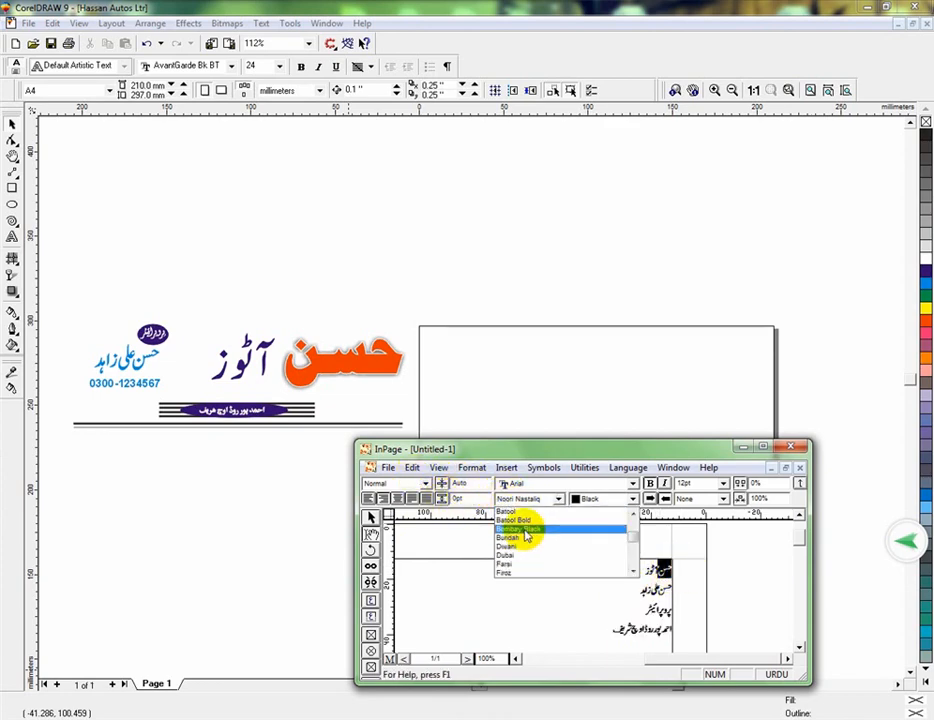
left_click(521, 528)
left_click(550, 570)
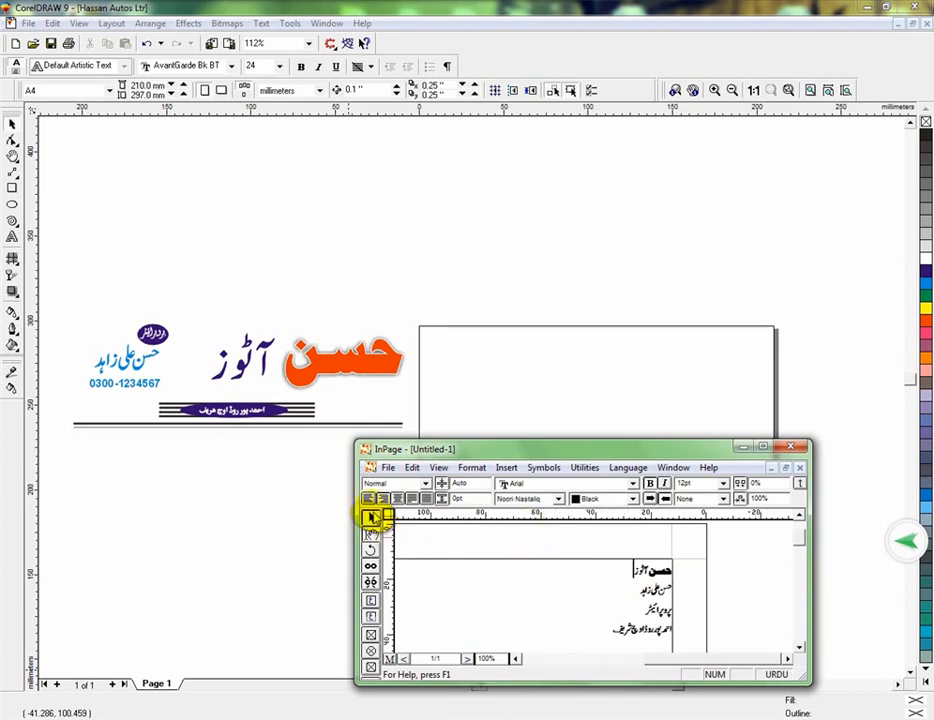
- Copy the whole InPage text frame and paste it into the CorelDRAW letterhead drawing
left_click(370, 516)
right_click(510, 599)
left_click(527, 646)
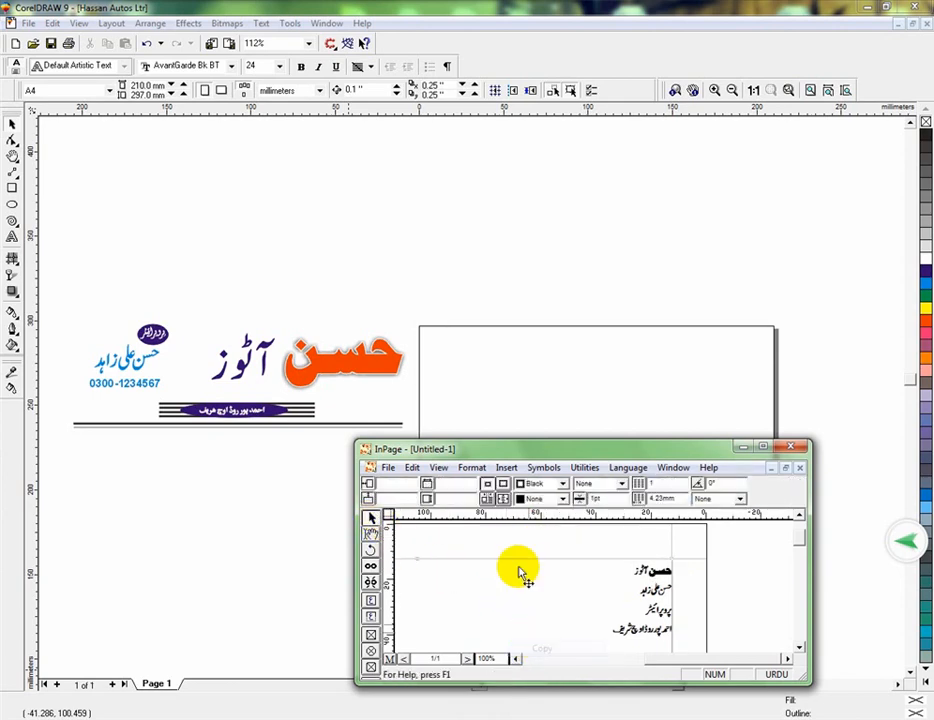
left_click(490, 360)
right_click(490, 359)
left_click(527, 452)
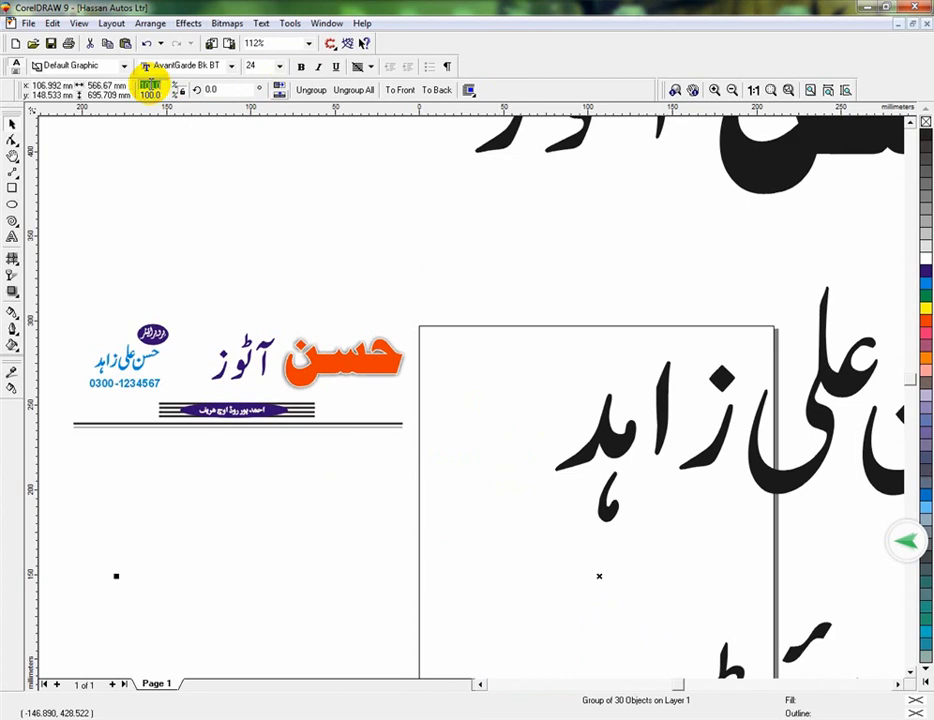
- Resize the pasted lettering to about 87 mm wide and 107 mm high, reposition it on the page and ungroup it
key("Return")
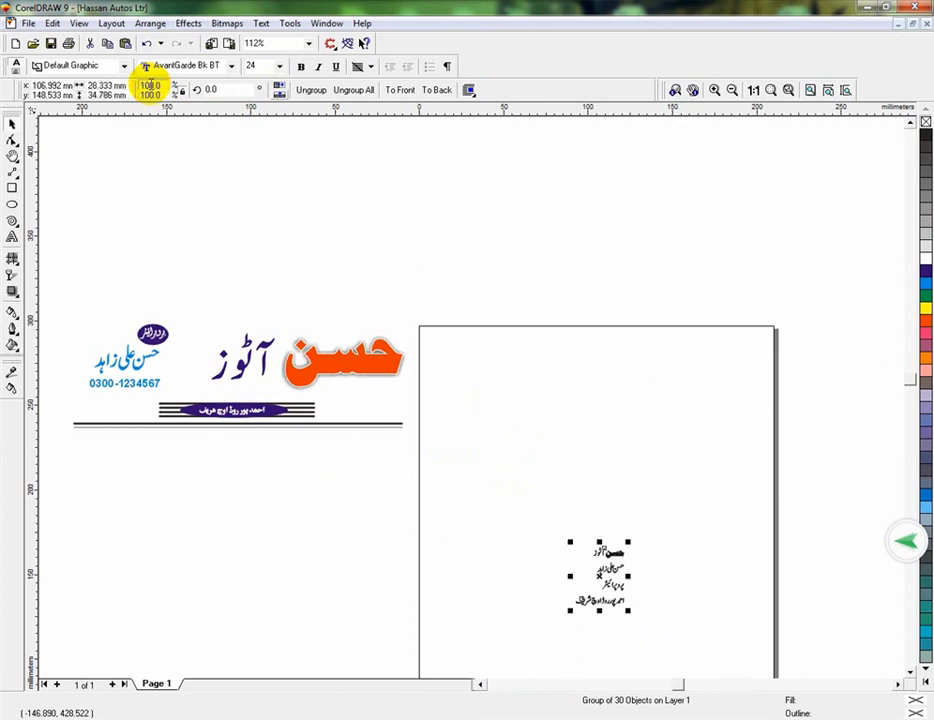
left_click_drag(628, 541, 570, 581)
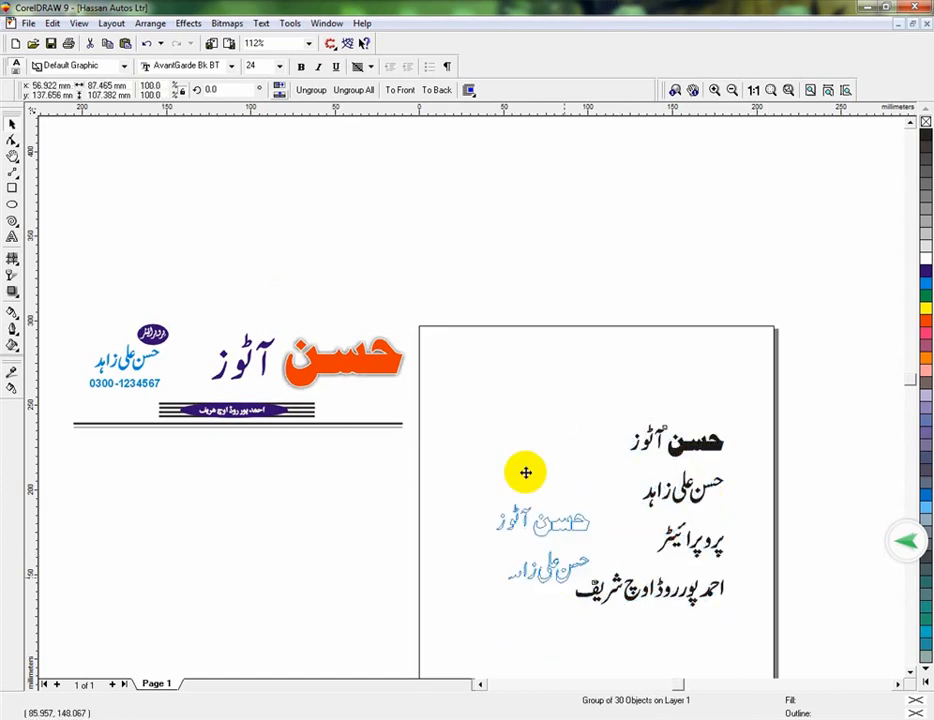
left_click(311, 90)
left_click(557, 446)
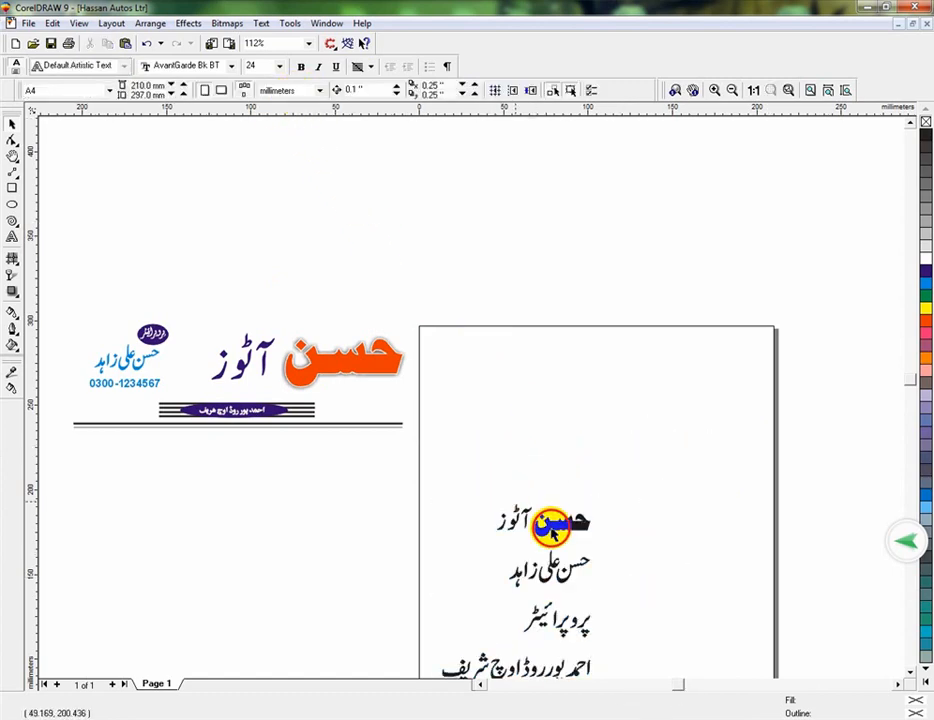
- Enlarge the shop name حسن آٹوز and place it at the upper right of the page
left_click_drag(618, 552, 618, 552)
left_click_drag(593, 499, 693, 405)
left_click_drag(666, 516, 734, 393)
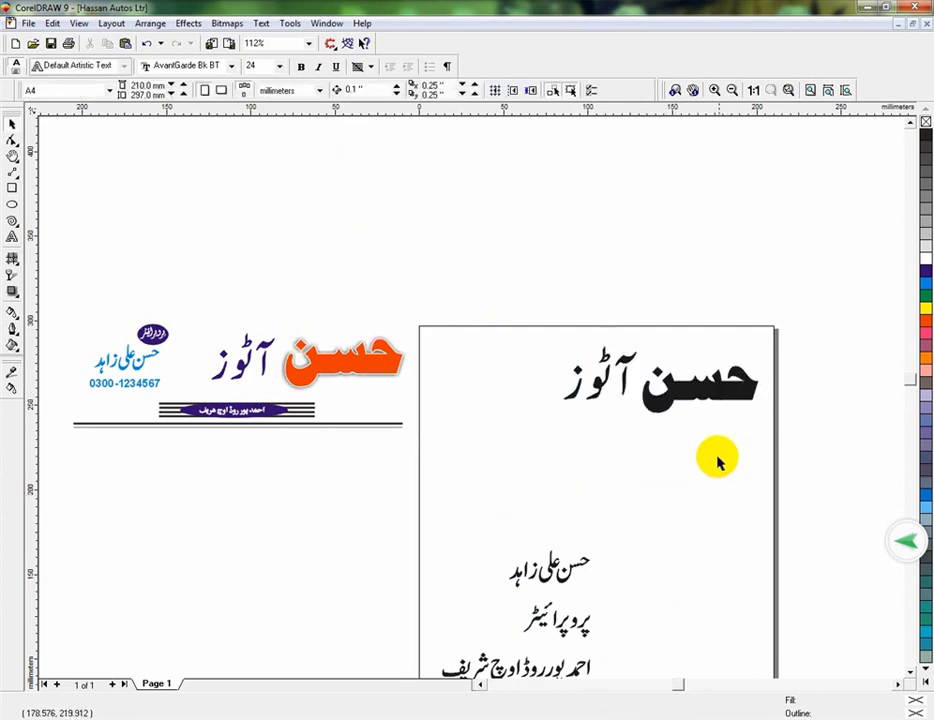
left_click(720, 455)
- Try welding the black letters of حسن into one curve and shifting it, and undo both changes
left_click_drag(786, 427, 544, 353)
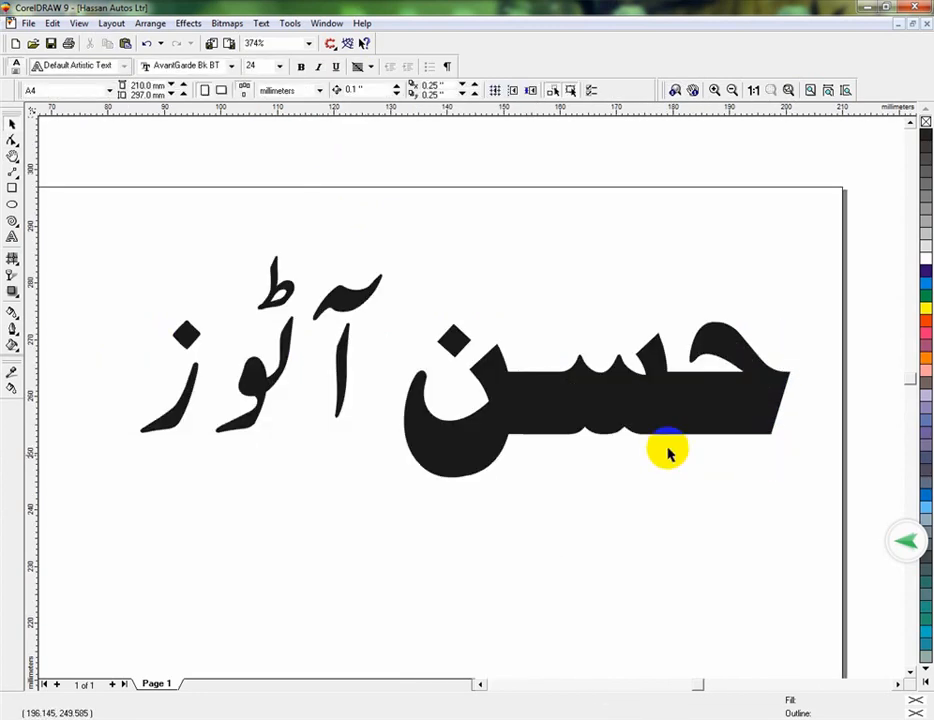
left_click(515, 417)
left_click(743, 340)
left_click_drag(391, 527, 806, 264)
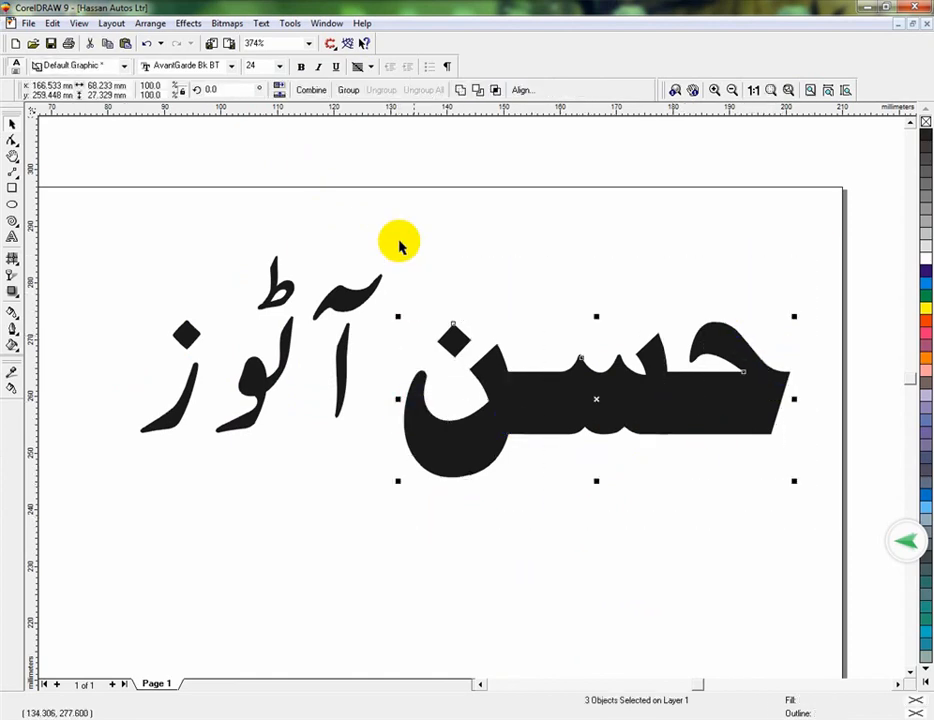
left_click(463, 93)
left_click_drag(575, 401, 588, 388)
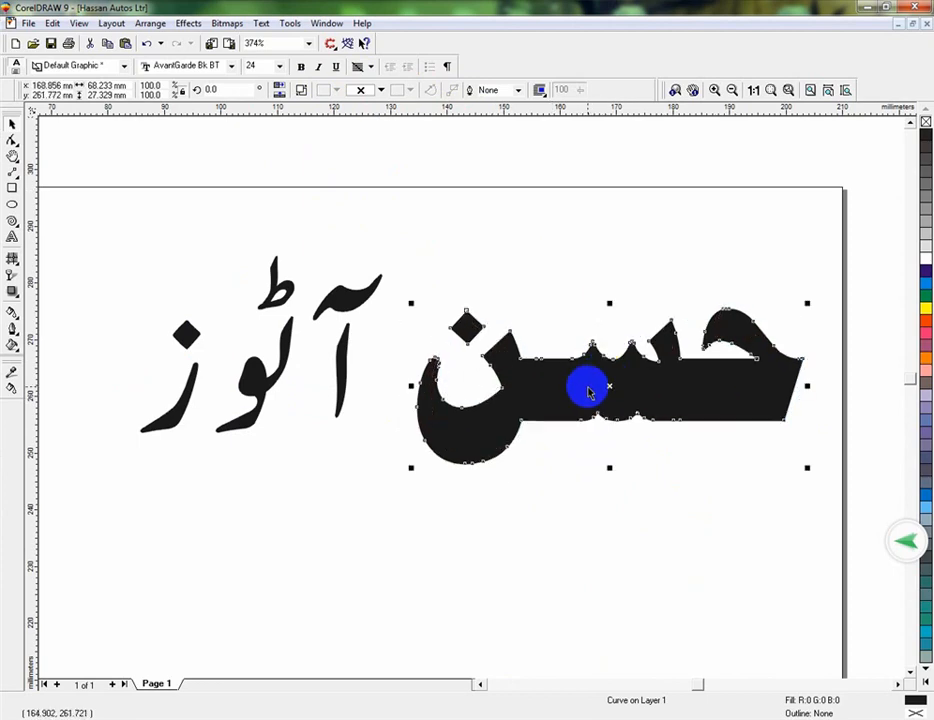
key("ctrl+z")
key("ctrl+z")
- Fill the three letter shapes of حسن with red and shift them slightly up and to the right
left_click(521, 415)
left_click_drag(837, 256, 396, 540)
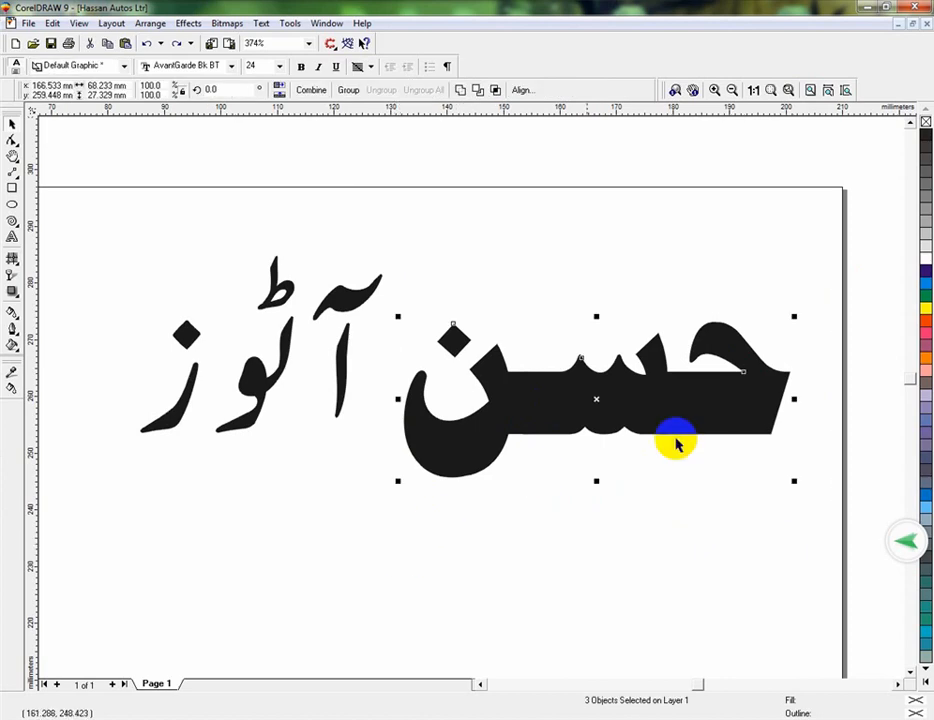
left_click(924, 325)
mouse_move(590, 411)
left_mouse_down()
mouse_move(594, 390)
mouse_move(596, 398)
left_mouse_up()
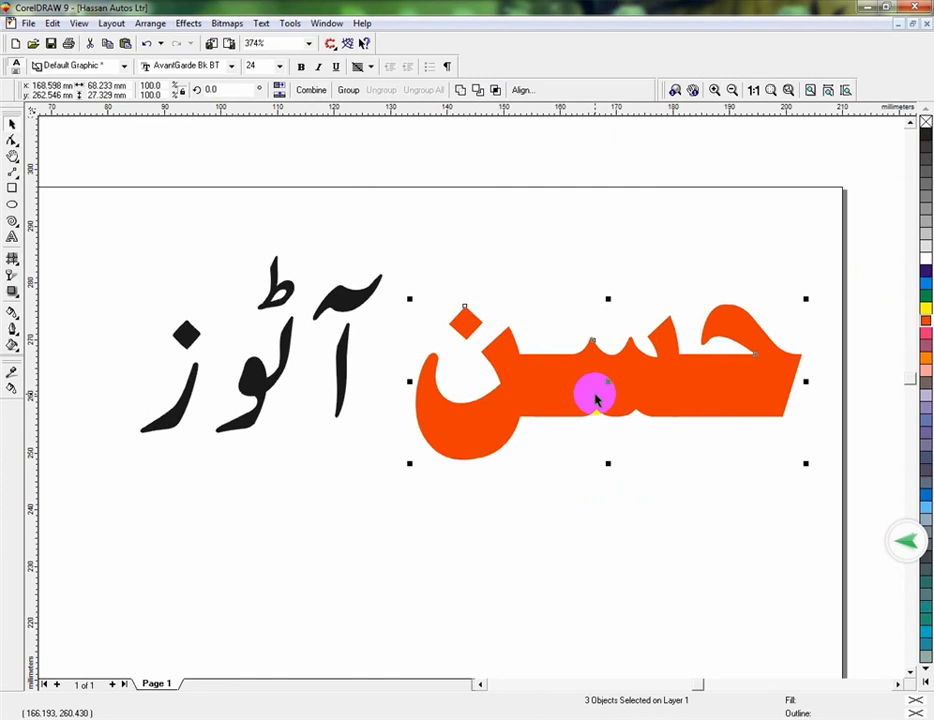
- Give the red letters a black 2.0 didot outline with rounded corners and line caps, placed behind the fill and scaled with the image
key("F12")
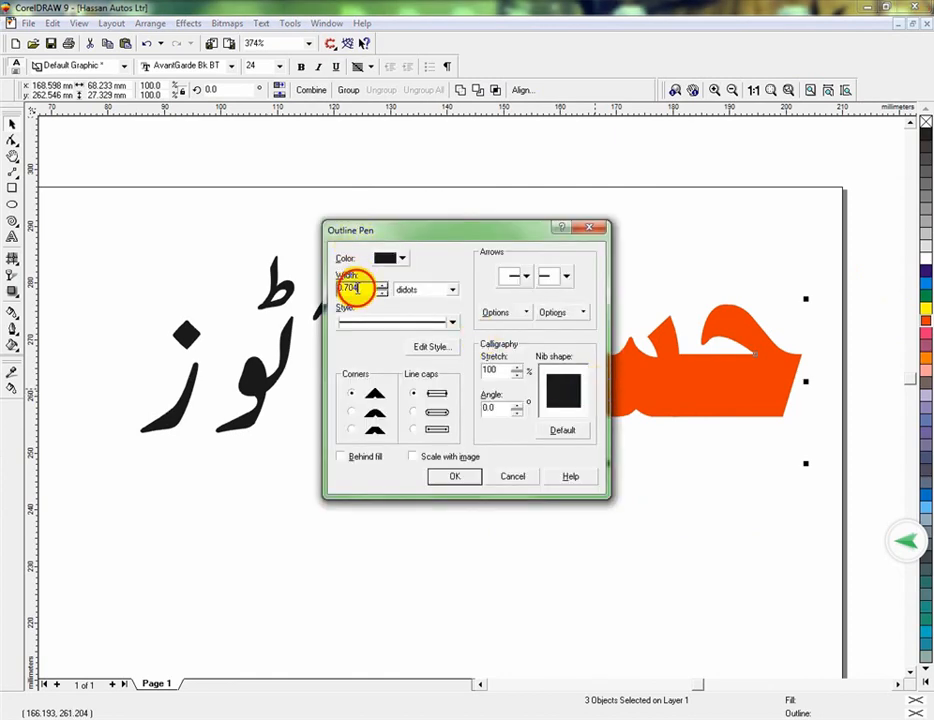
left_click_drag(356, 288, 265, 290)
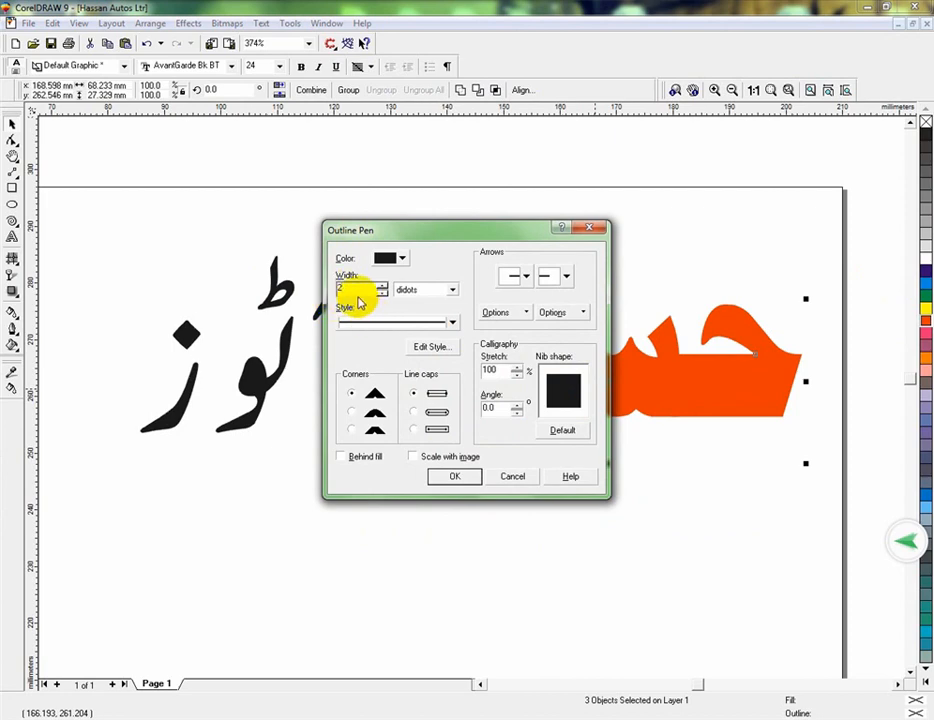
left_click(352, 411)
left_click(414, 411)
left_click(341, 456)
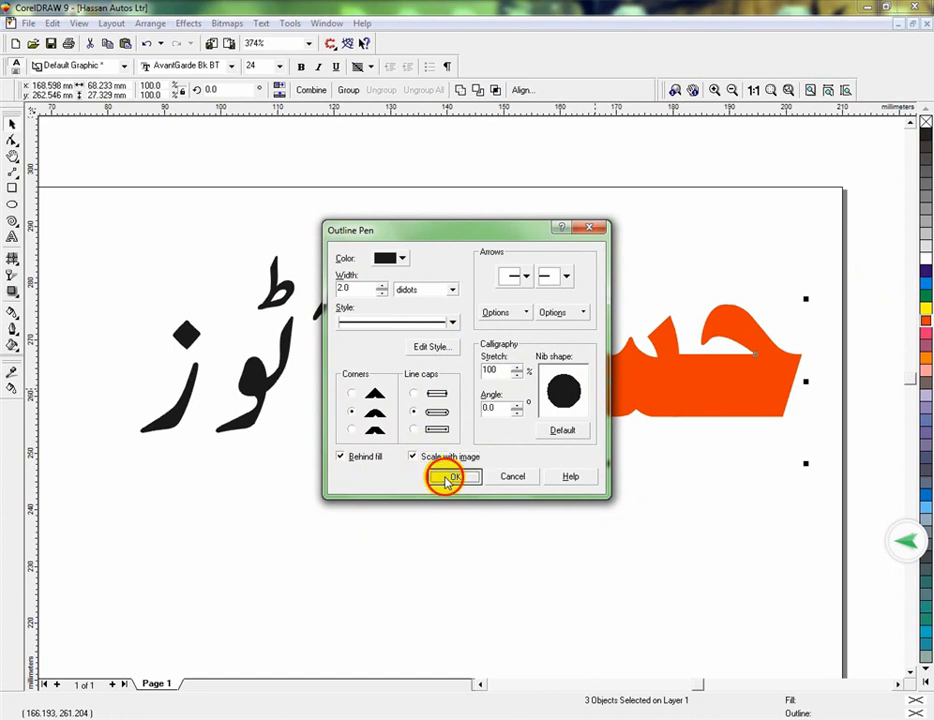
left_click(448, 478)
- Weld the outlined red letters of حسن into a single shape without the dividing lines between them
left_click(534, 388)
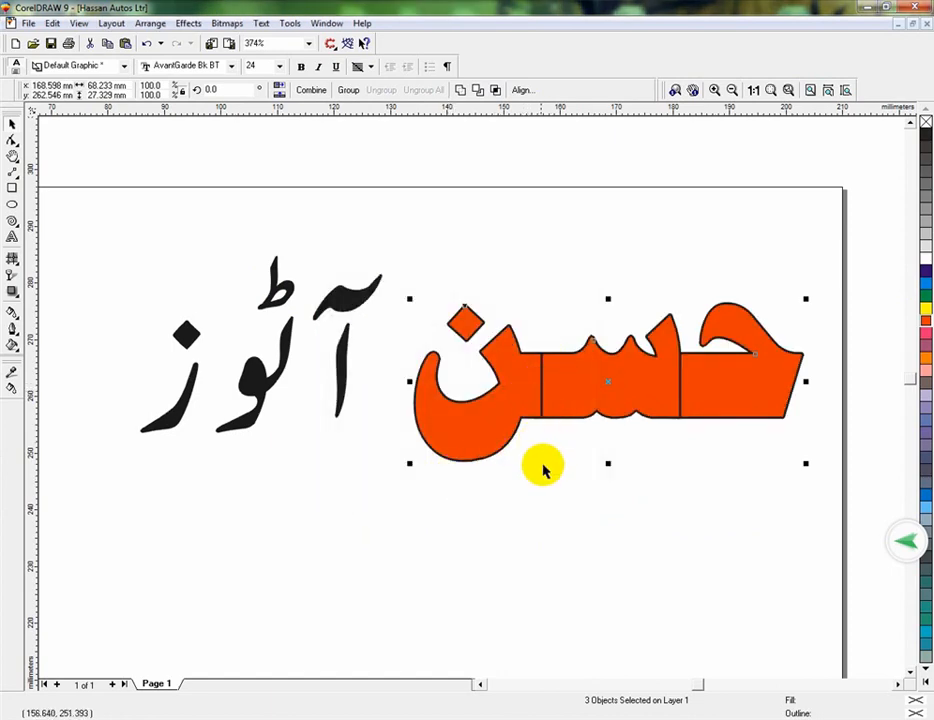
left_click(521, 376)
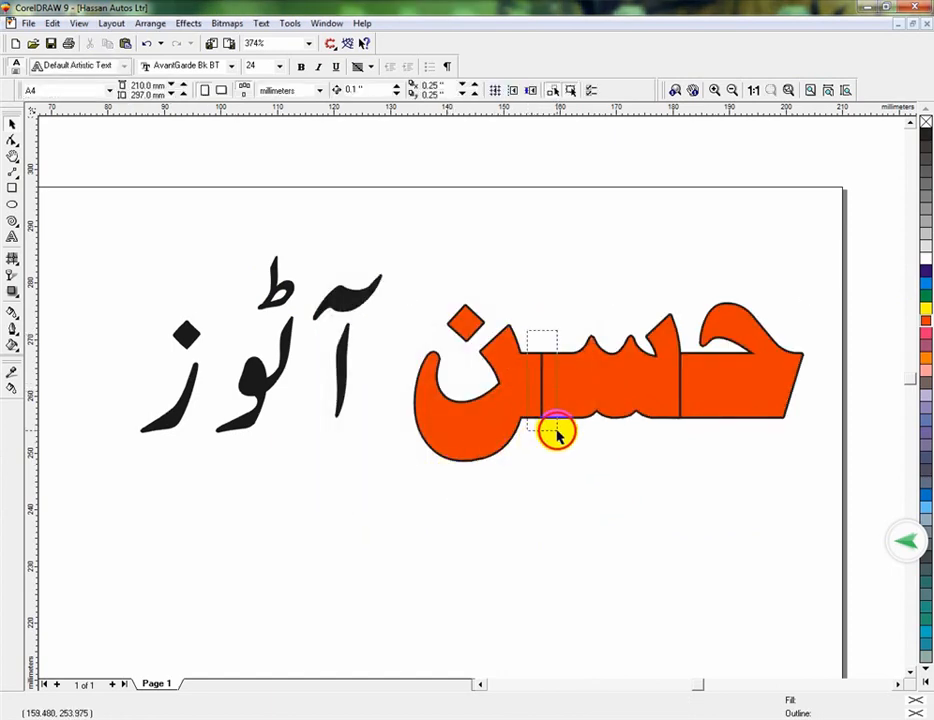
left_click_drag(557, 433, 538, 396)
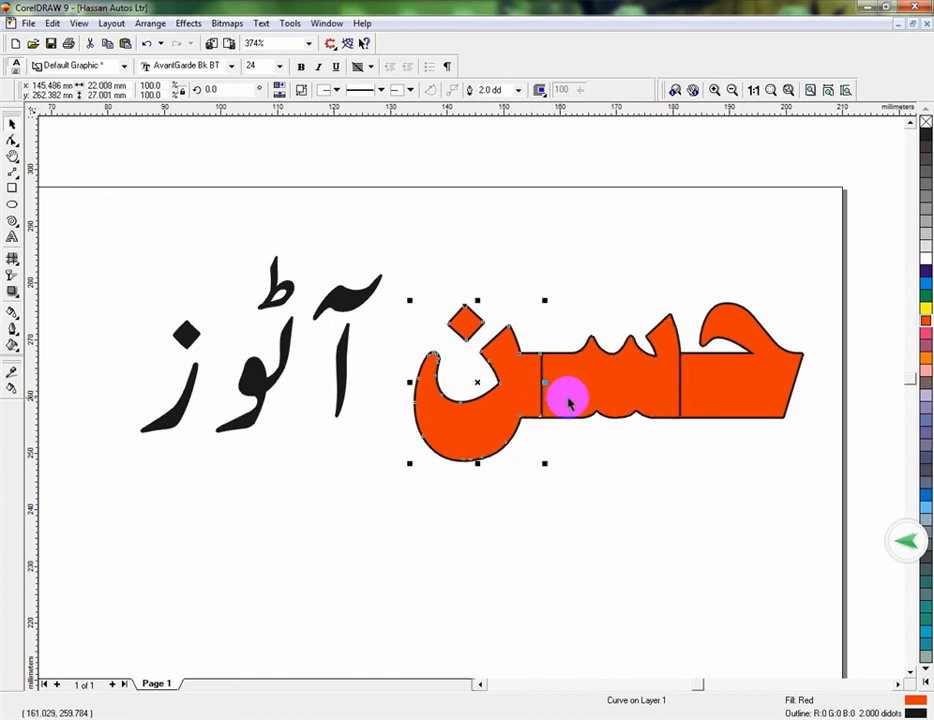
left_click(566, 398)
left_click(545, 449)
left_click_drag(406, 283, 844, 492)
left_click(459, 94)
left_click(609, 466)
left_click(579, 482)
key("F3")
key("F2")
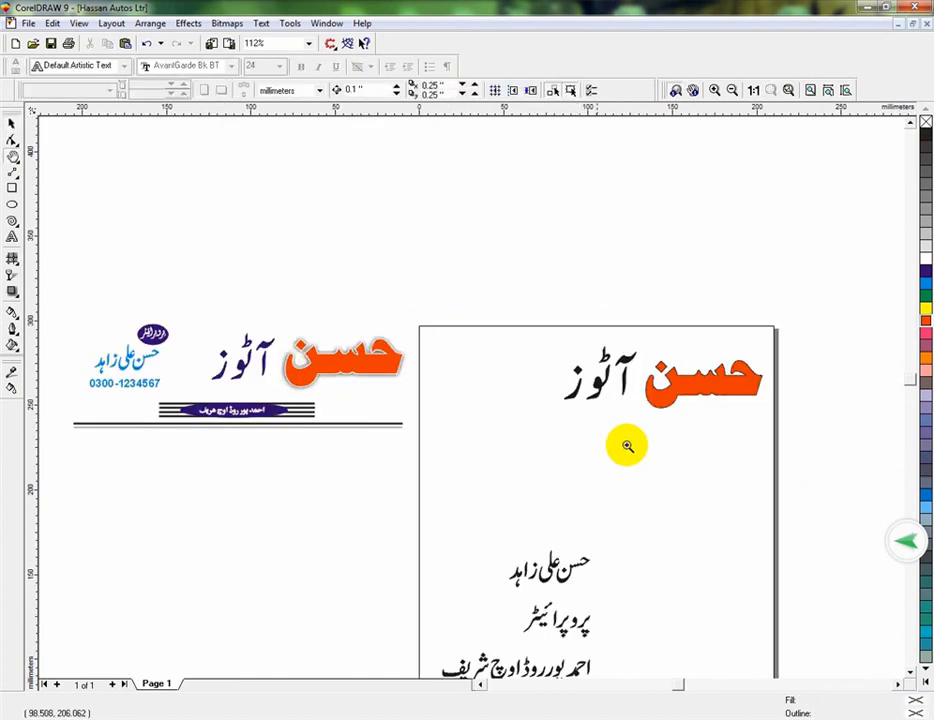
- Change the outline of the red حسن lettering from black to white
left_click_drag(630, 359, 774, 427)
left_click(618, 402)
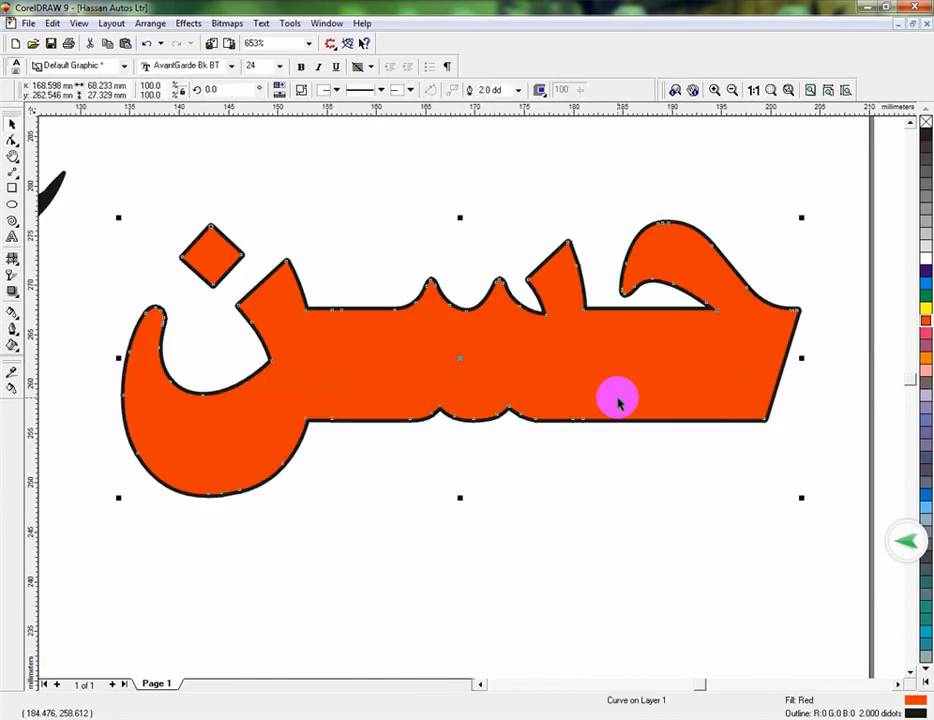
right_click(918, 260)
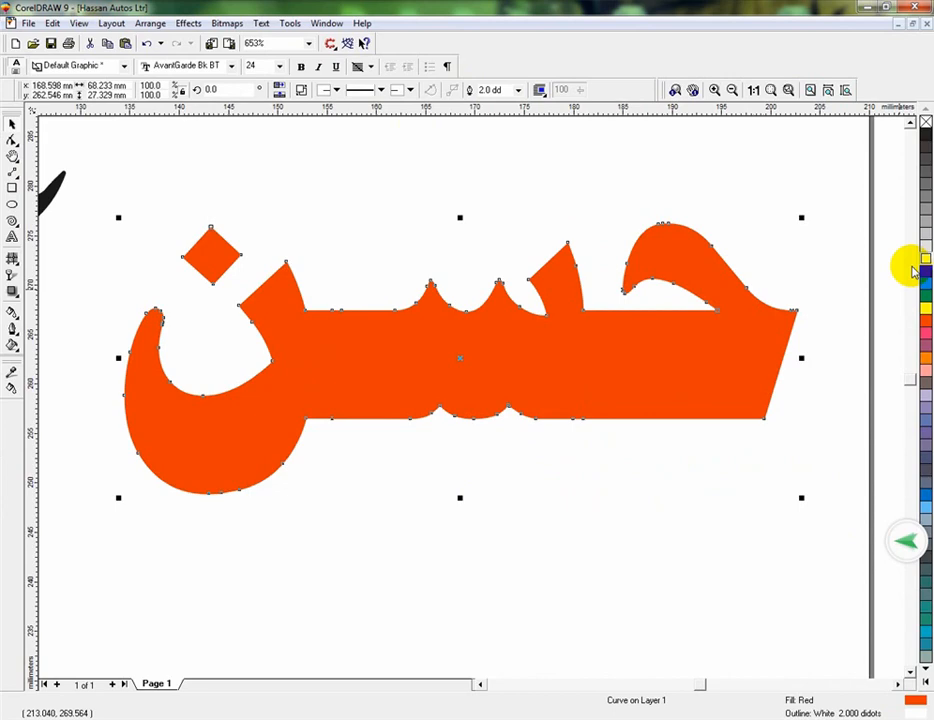
left_click(600, 519)
- Add a drop shadow to the white-outlined حسن lettering, running horizontally from its left edge to its right edge
key("F3")
key("F2")
left_click_drag(632, 338, 787, 451)
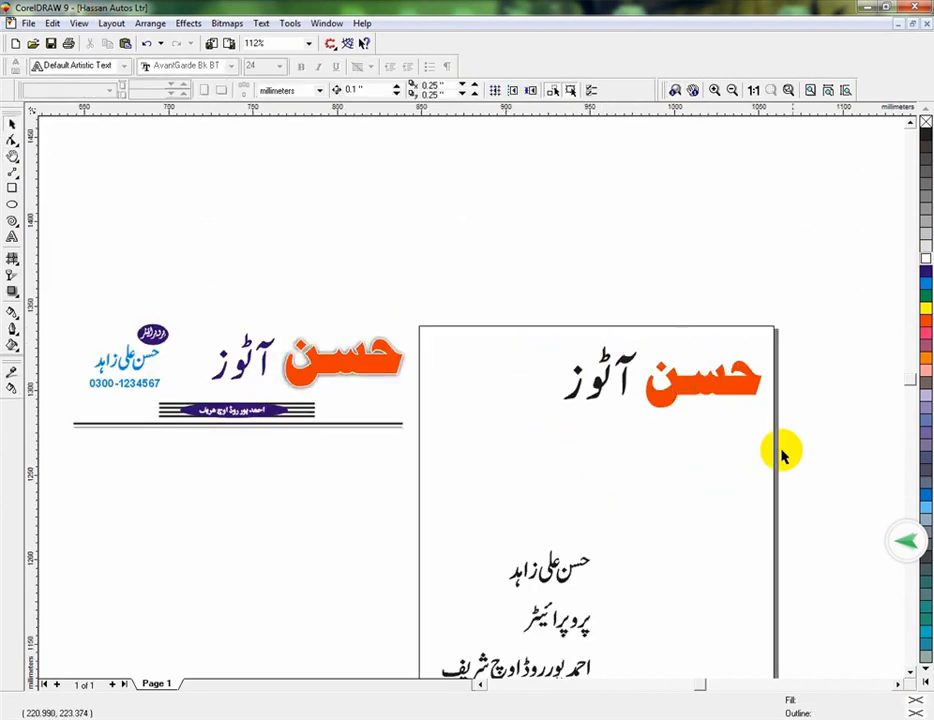
left_click(425, 344)
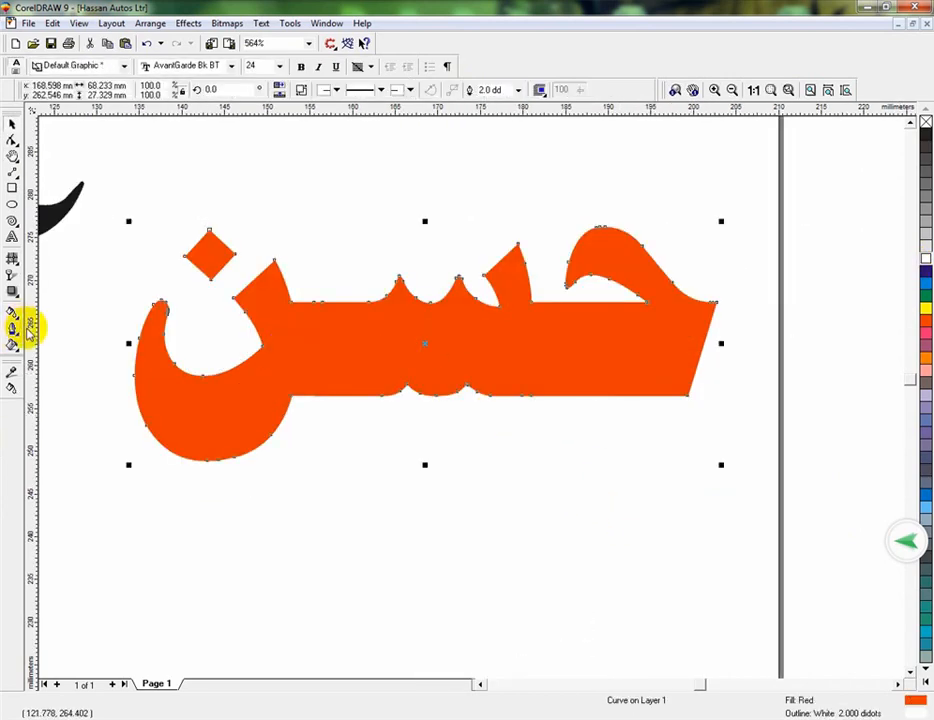
left_click(13, 291)
left_click_drag(138, 345, 717, 343)
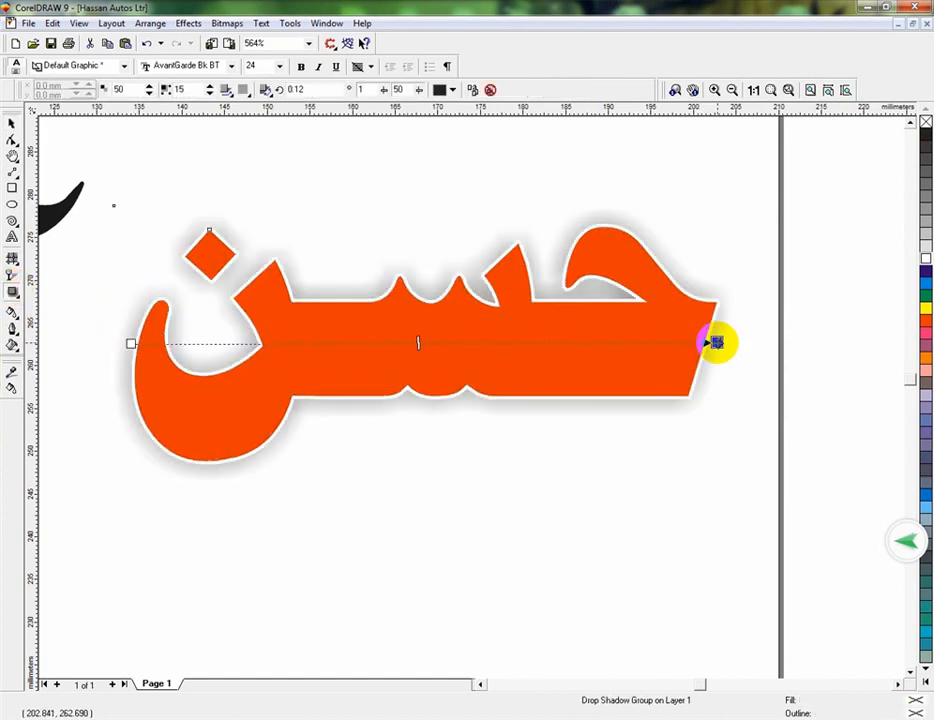
left_click(11, 124)
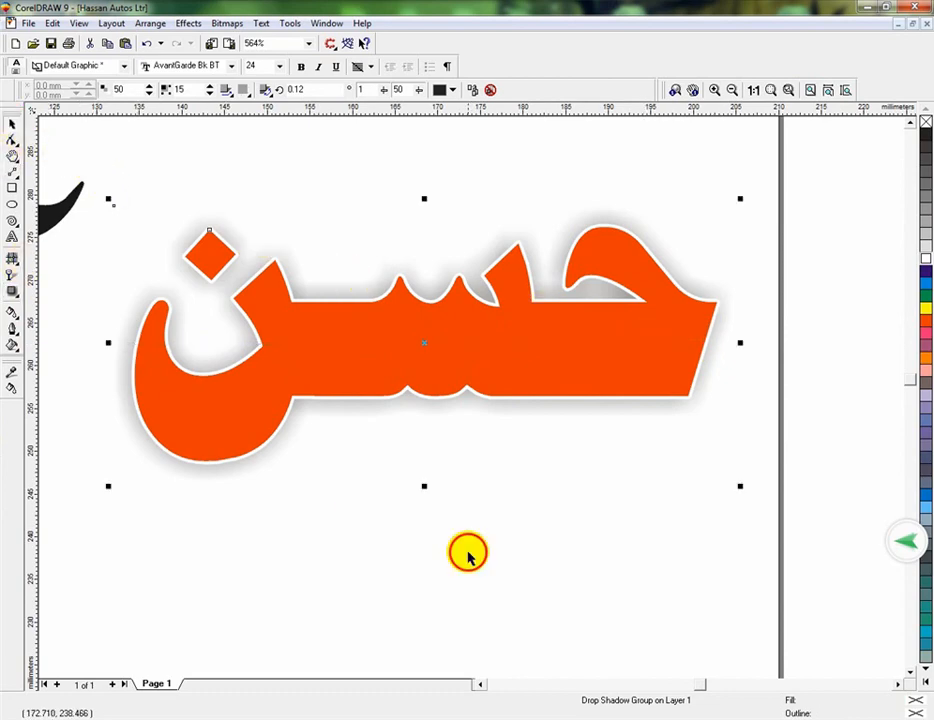
- Set the opacity of the drop shadow behind حسن to 85
left_click(467, 553)
key("F3")
key("F2")
left_click_drag(497, 354, 786, 445)
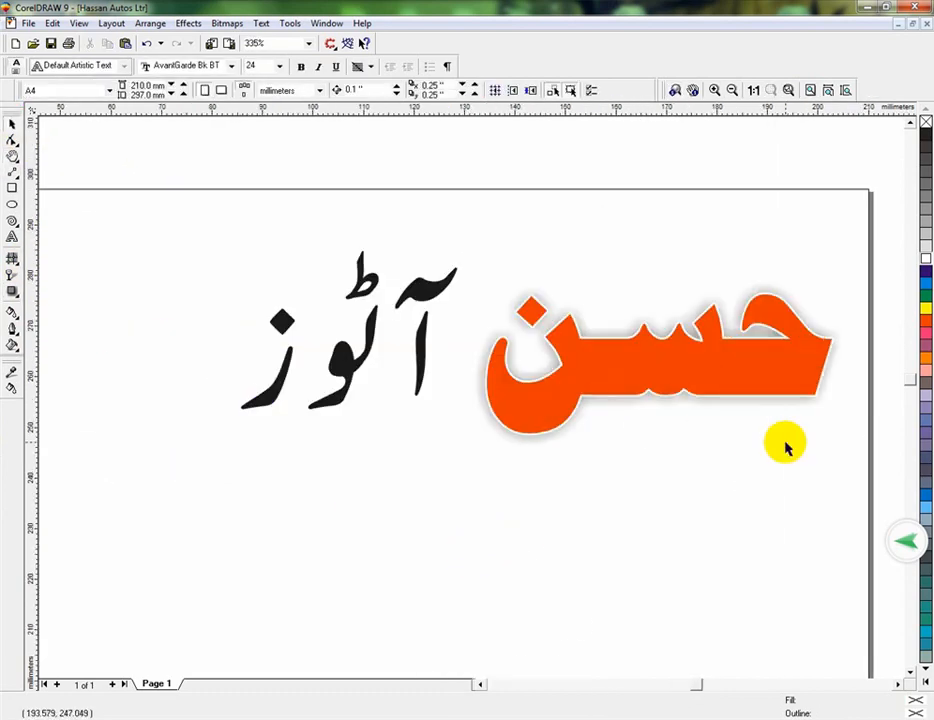
left_click(740, 382)
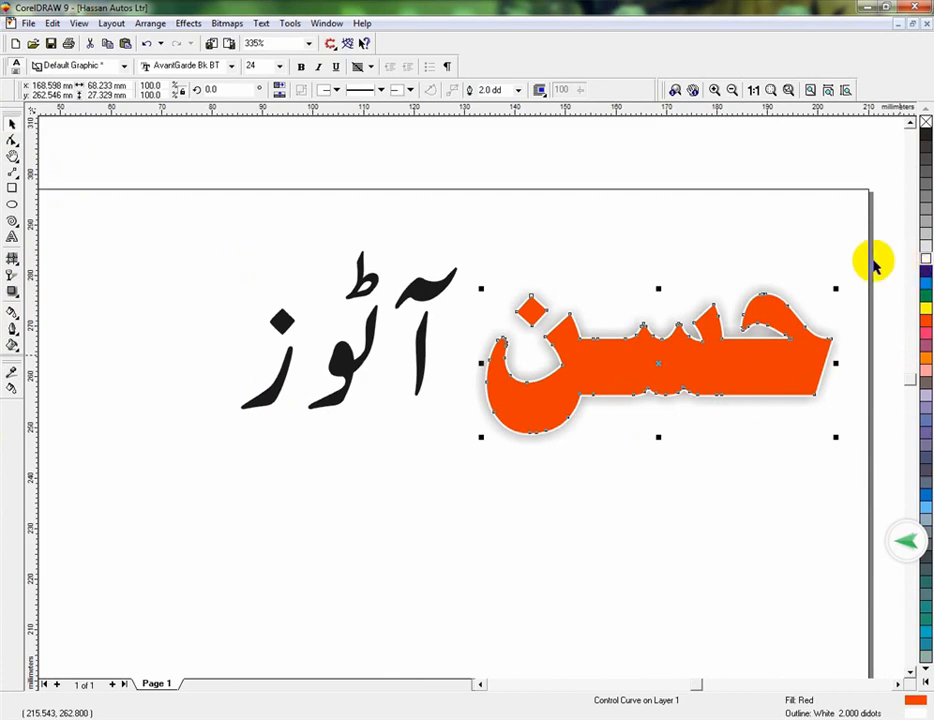
left_click(13, 291)
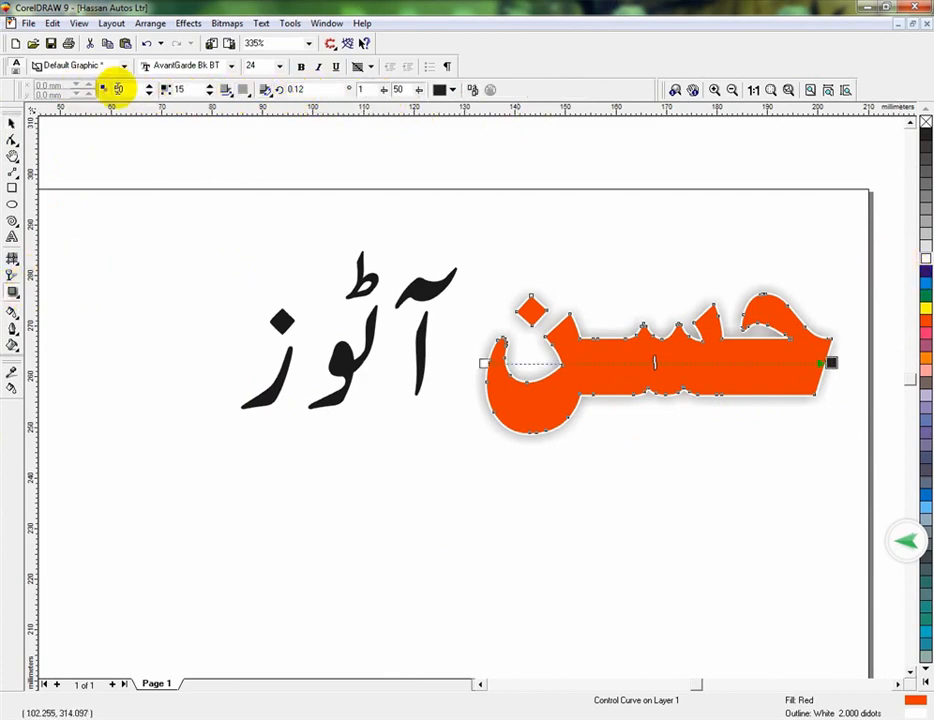
left_click(149, 87)
left_click(149, 87)
left_click(149, 87)
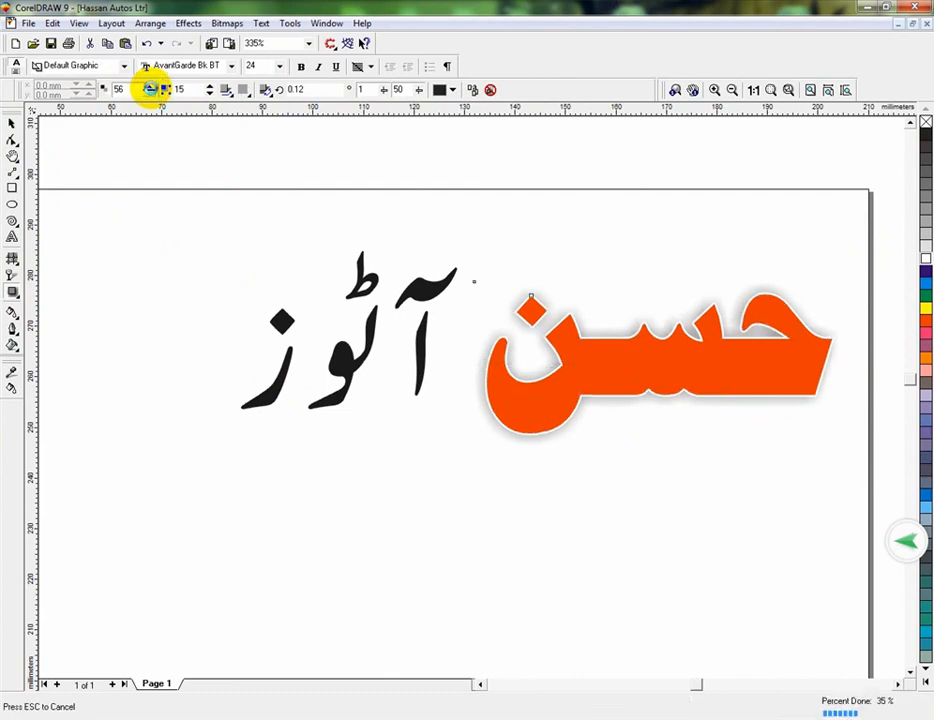
left_click(149, 87)
left_click(149, 87)
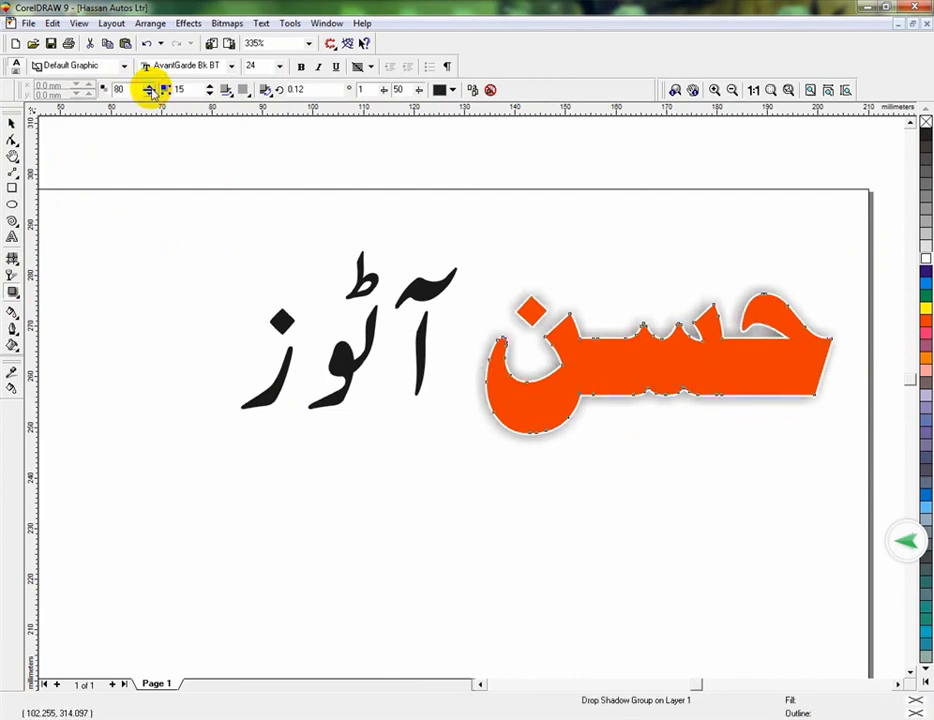
left_click(149, 88)
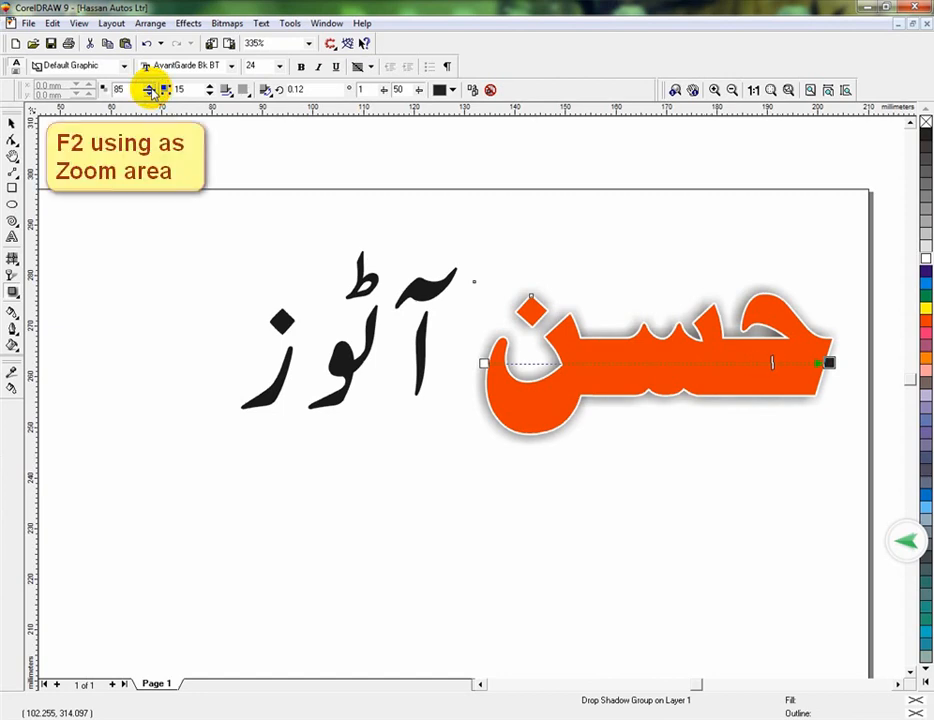
key("F2")
left_click_drag(477, 277, 818, 515)
- Tighten the spacing of آٹوز by moving the ز and the آ closer to the middle letters
key("F3")
key("F2")
left_click_drag(200, 238, 705, 516)
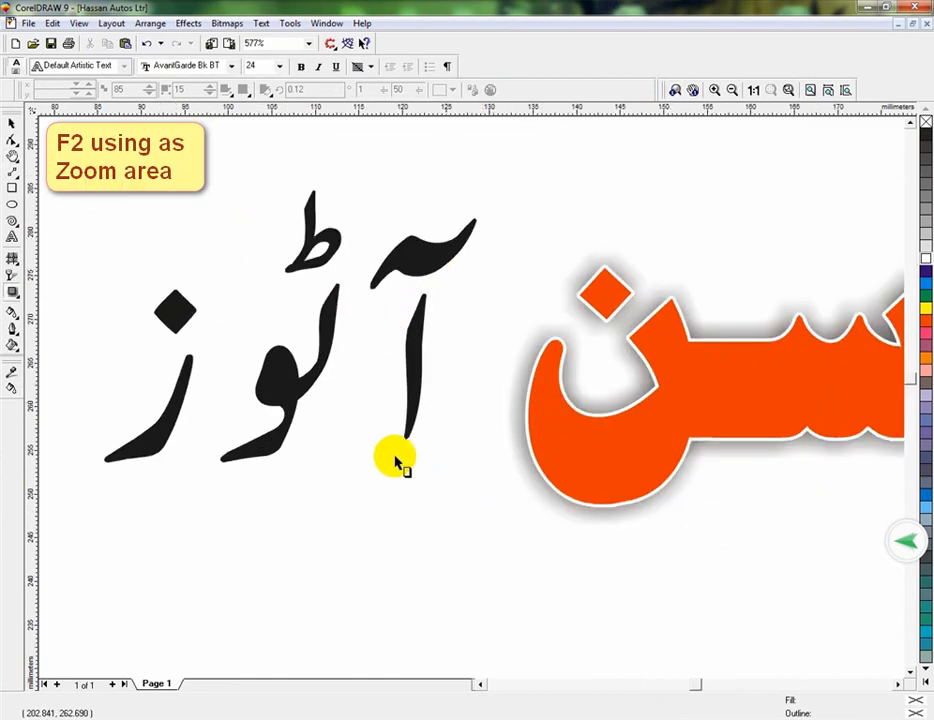
left_click(12, 122)
left_click(140, 446)
left_click_drag(140, 446, 185, 455)
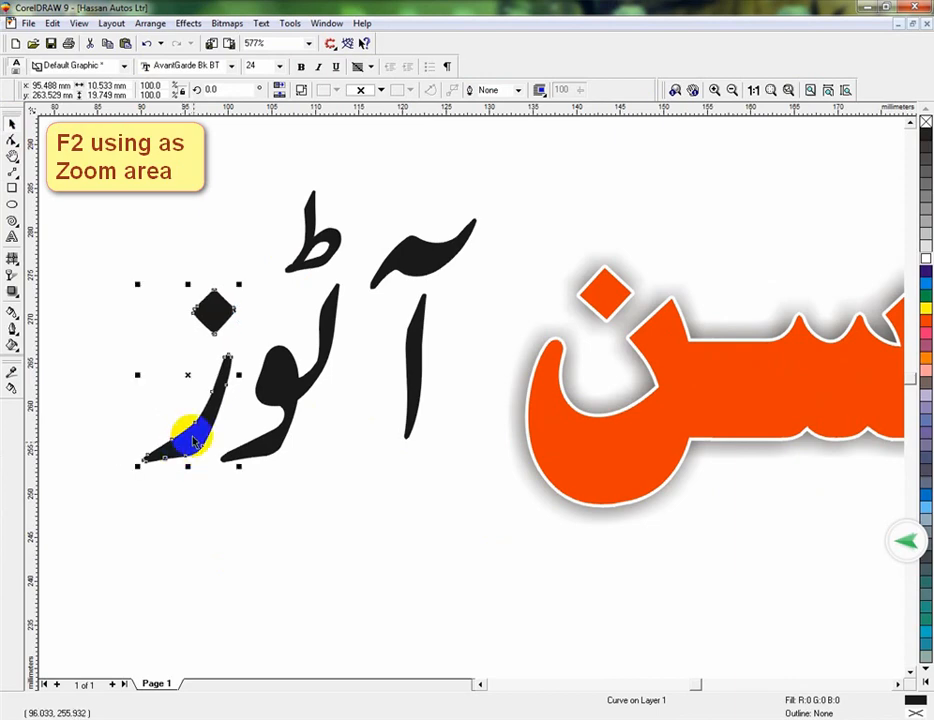
left_click(498, 198)
left_click(407, 408)
left_click_drag(407, 408, 390, 402)
- Move all the letters of آٹوز together close beside حسن and fill them with dark blue
left_click(350, 413)
left_click_drag(443, 512, 521, 542)
left_click_drag(388, 402, 459, 411)
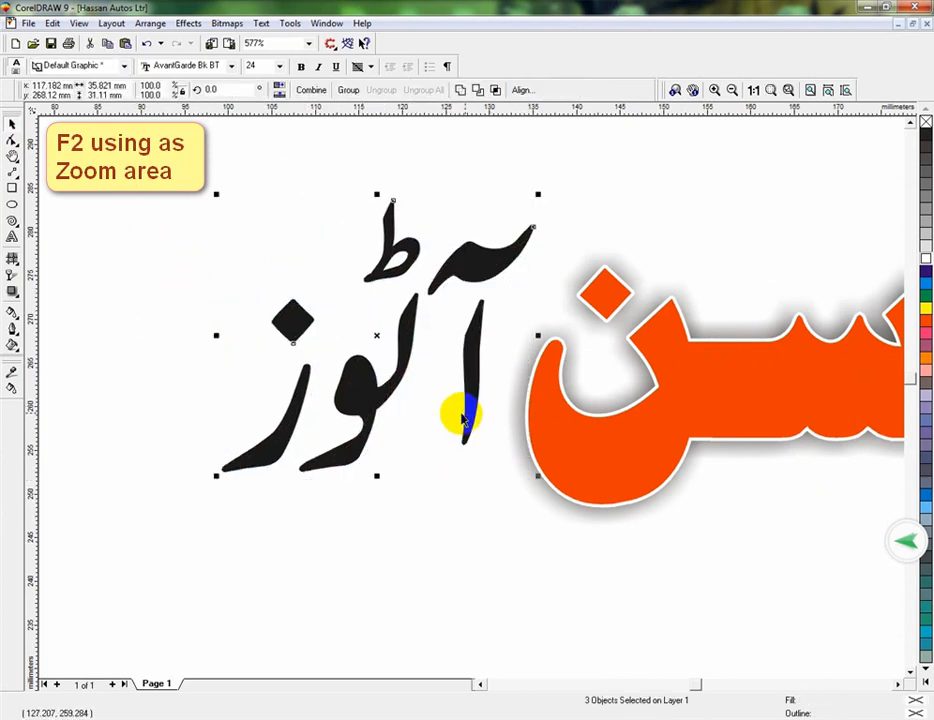
left_click(927, 271)
left_click(371, 548)
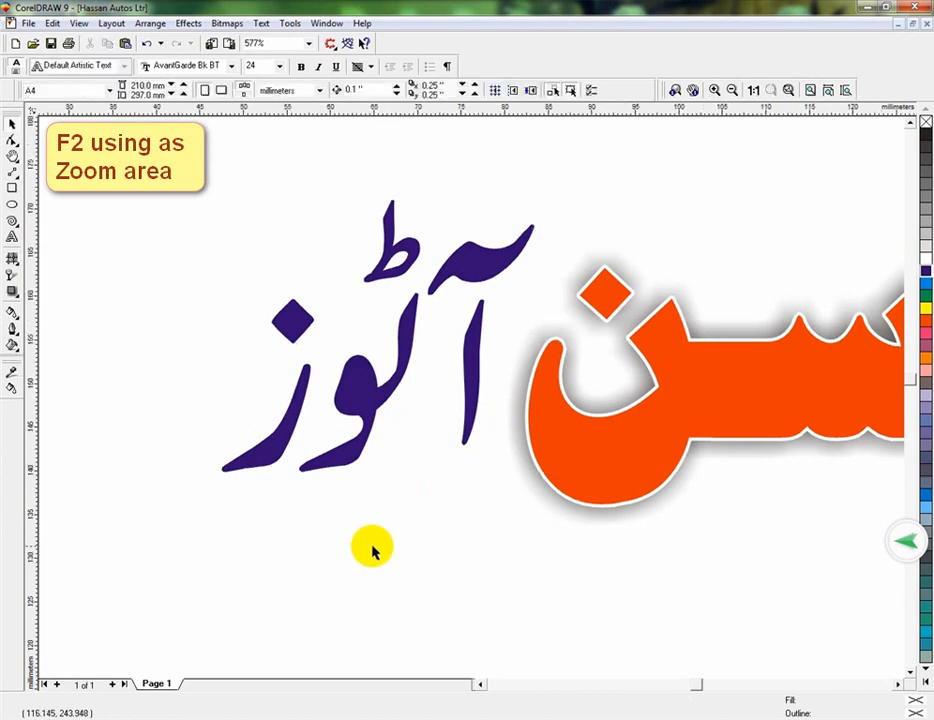
key("F3")
key("F2")
left_click_drag(411, 309, 901, 480)
key("F3")
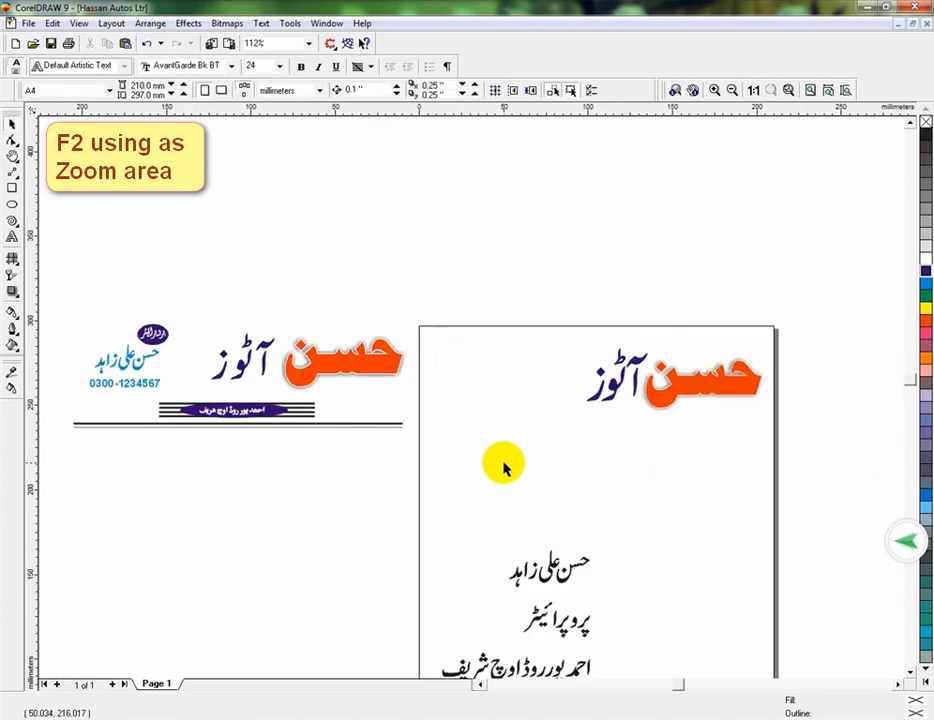
- Move the black proprietor's name line up to the page's upper-left area, beside the آٹوز heading
left_click(552, 570)
left_click_drag(494, 545, 598, 590)
left_click_drag(533, 468, 461, 388)
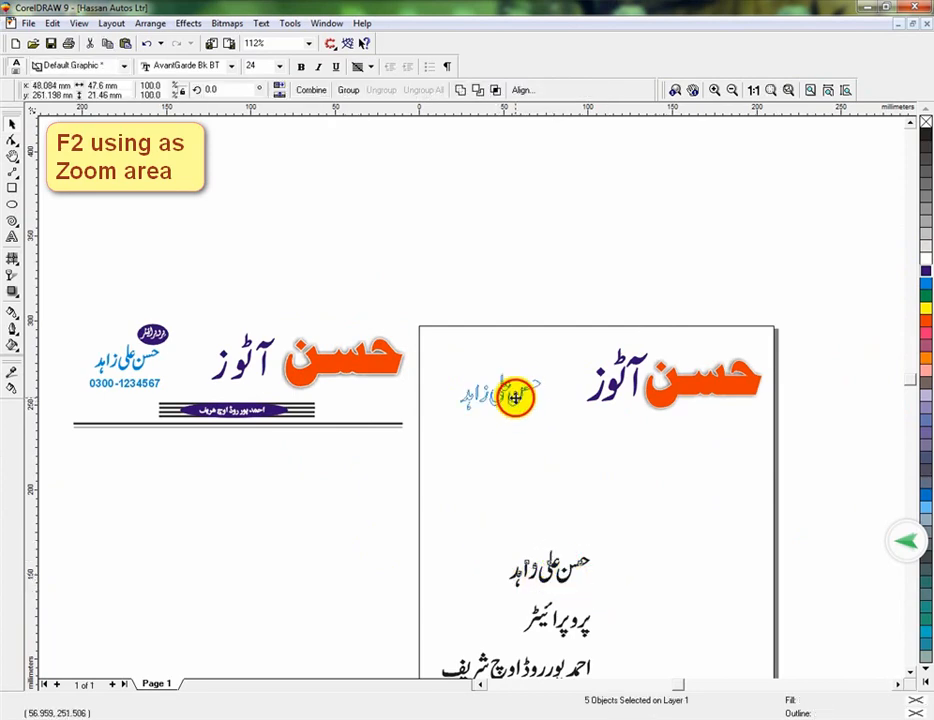
key("Escape")
- Draw a rectangle about 89 × 41 mm around the proprietor's name and round its corners to 31
key("F2")
left_click_drag(626, 480, 410, 310)
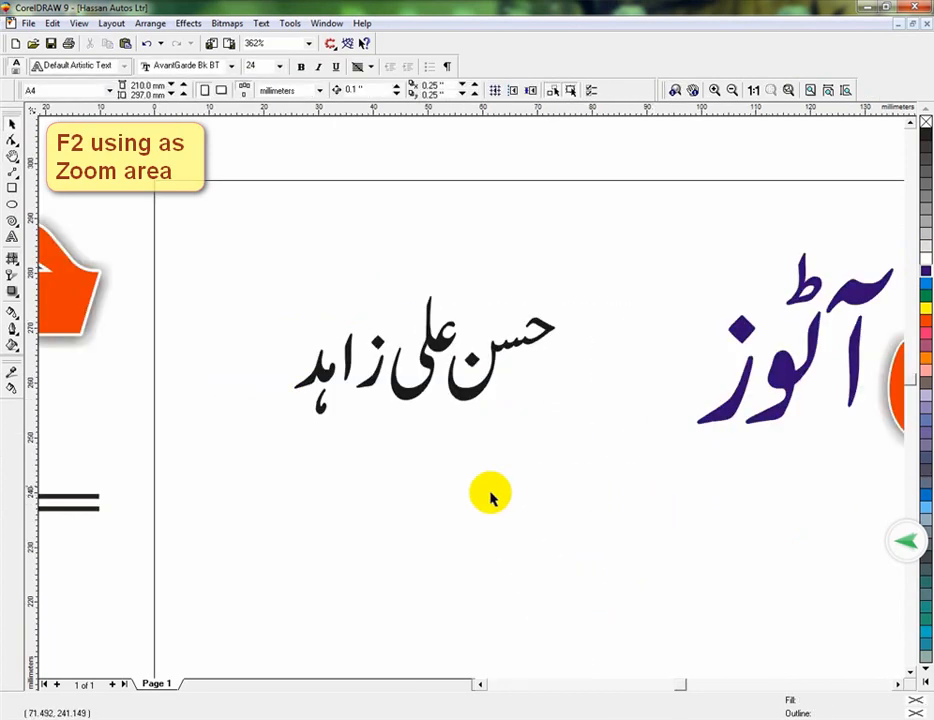
left_click(12, 188)
left_click_drag(188, 250, 640, 455)
left_click_drag(431, 245, 427, 221)
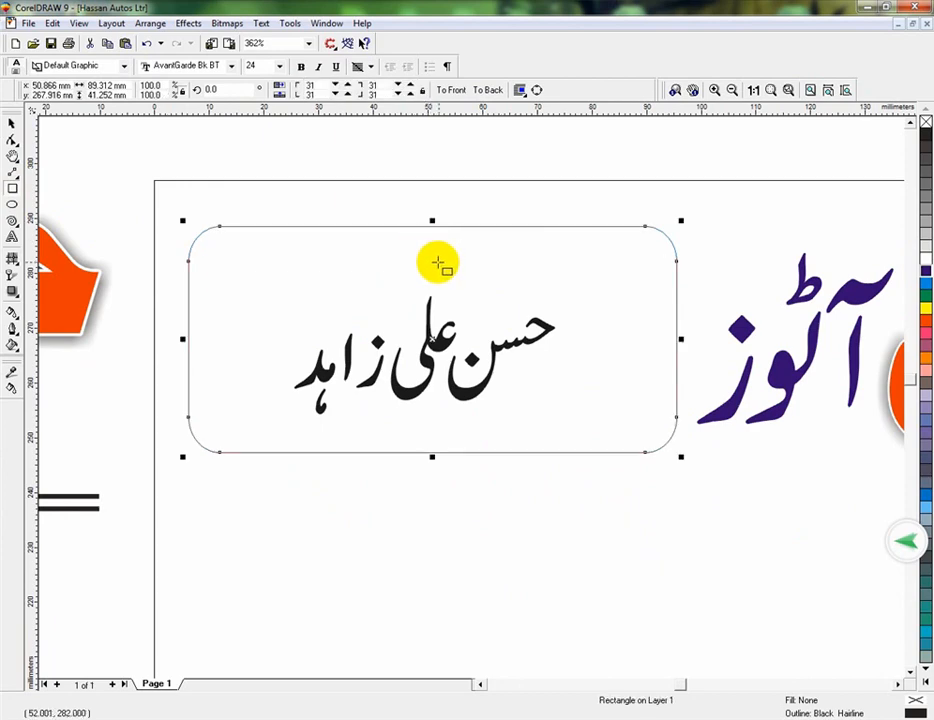
- Give the rounded frame around the proprietor's name a black outline 2.0 didots wide
key("F12")
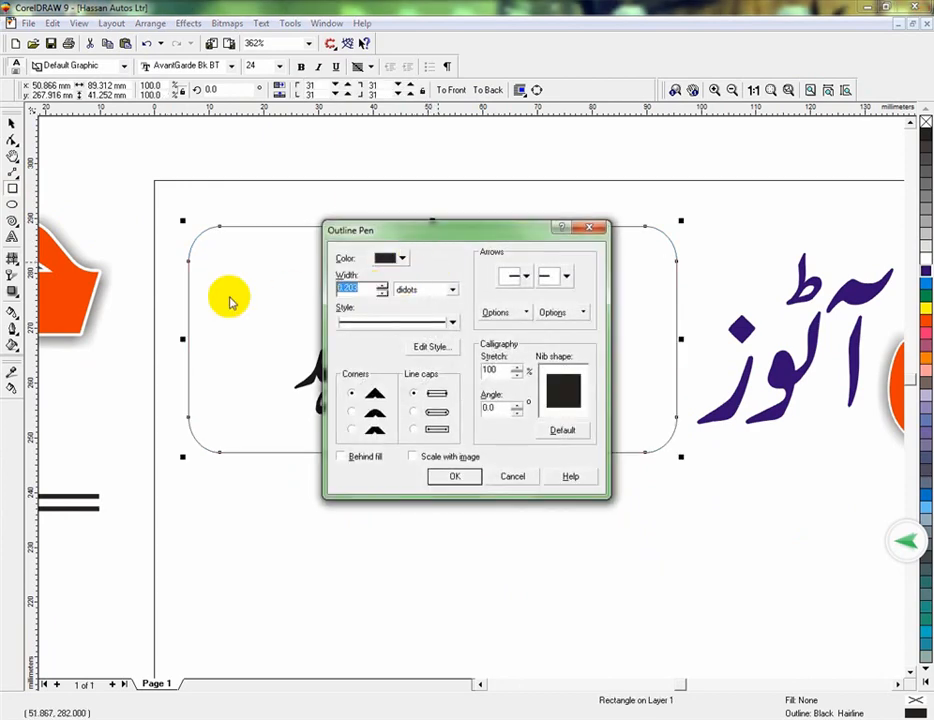
left_click(449, 477)
left_click(11, 124)
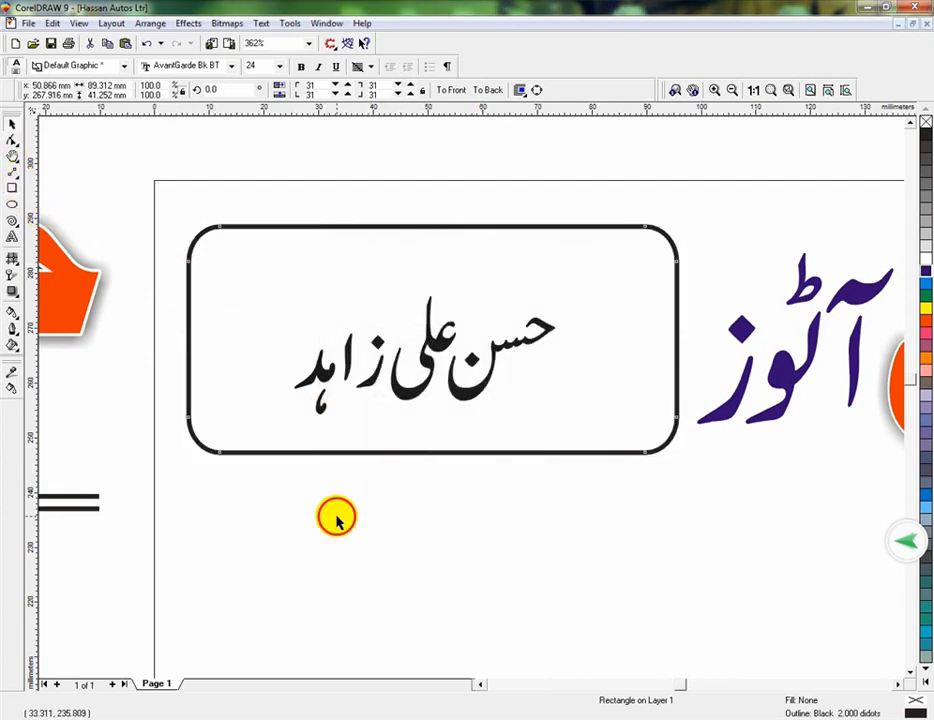
- Group the five pieces of the proprietor's name, and undo the grouping
left_click(494, 312)
key("ctrl+k")
key("ctrl+g")
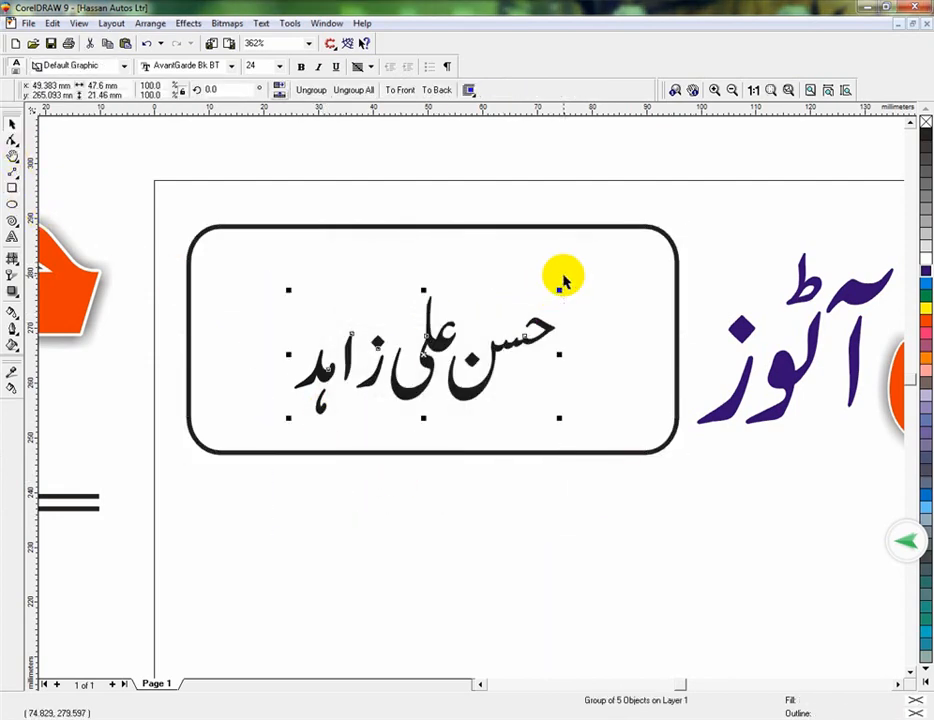
key("ctrl+u")
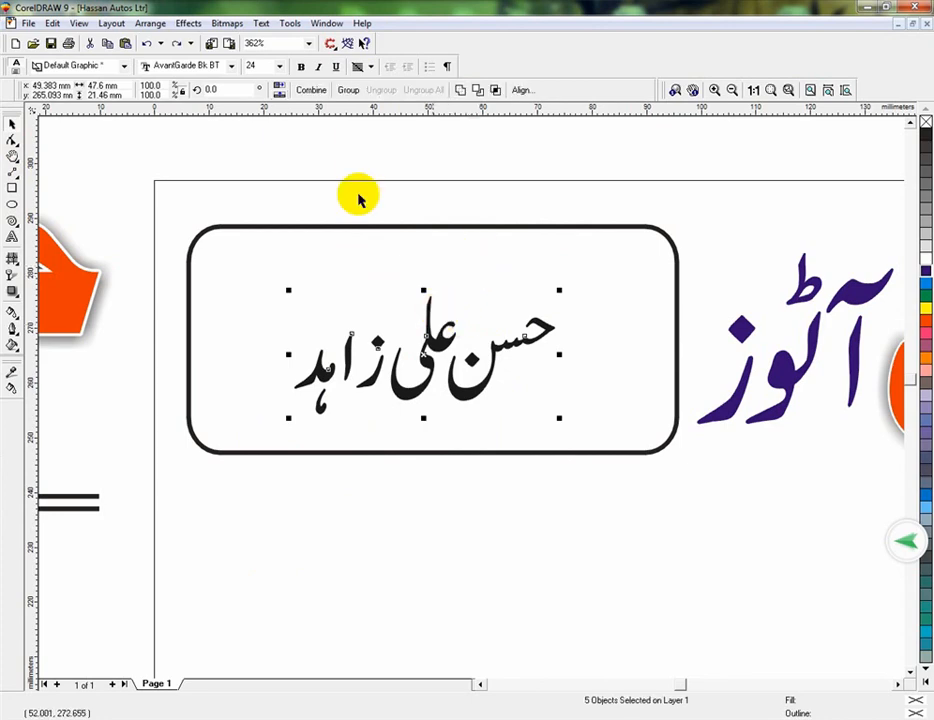
- Combine the five pieces of the proprietor's name into one curve and move it to the upper part of the frame
left_click(309, 90)
left_click(440, 325)
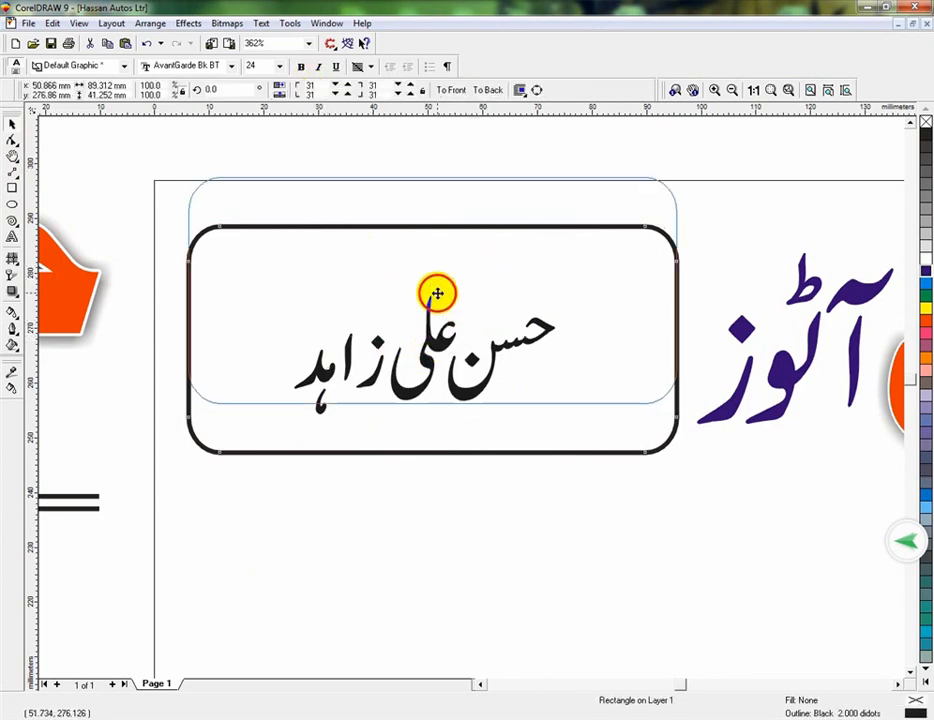
left_click_drag(250, 486, 588, 236)
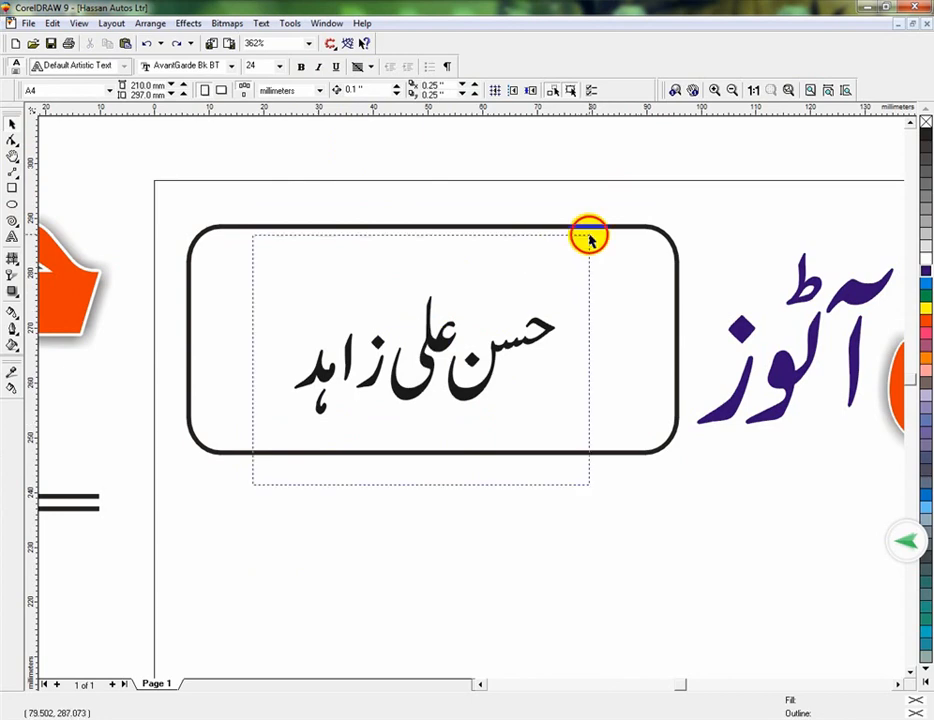
left_click_drag(426, 345, 404, 294)
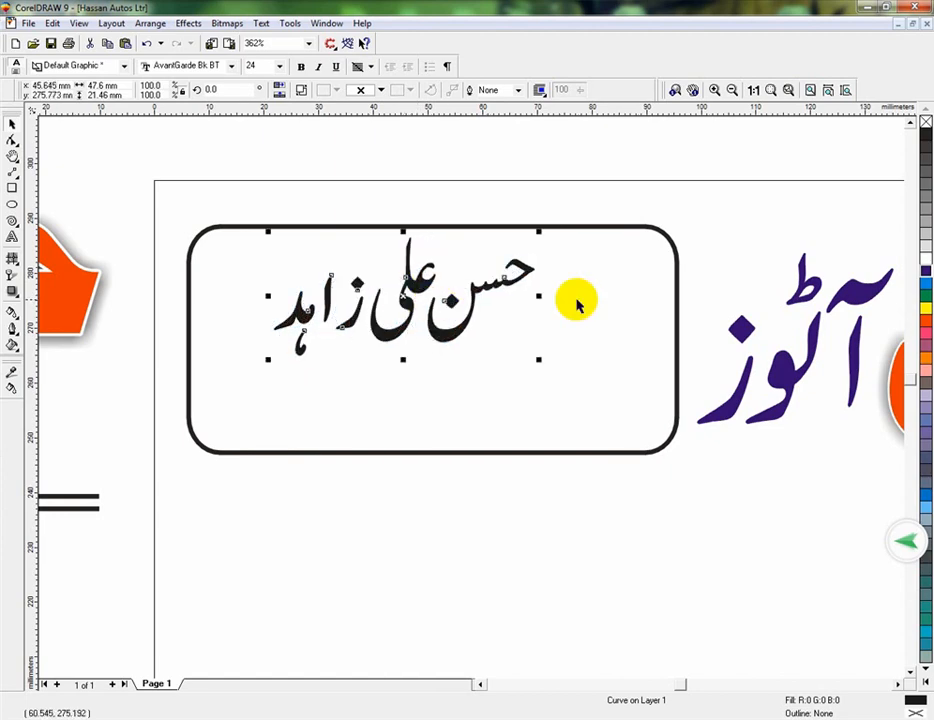
- Change the outline color of the rounded frame around the proprietor's name to red
left_click(641, 528)
left_click(633, 447)
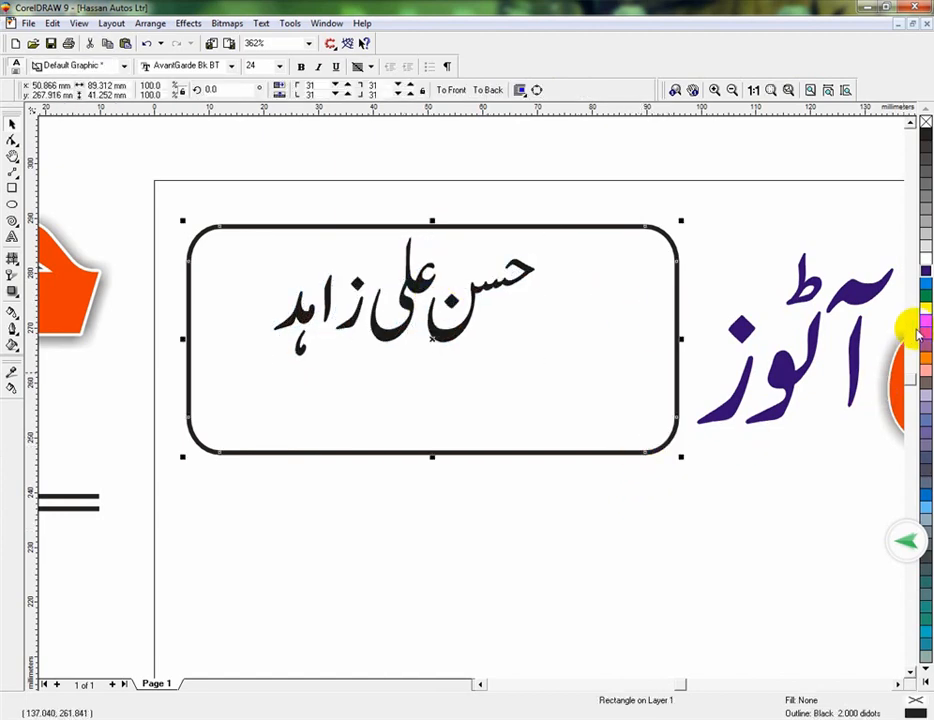
right_click(926, 325)
left_click(646, 486)
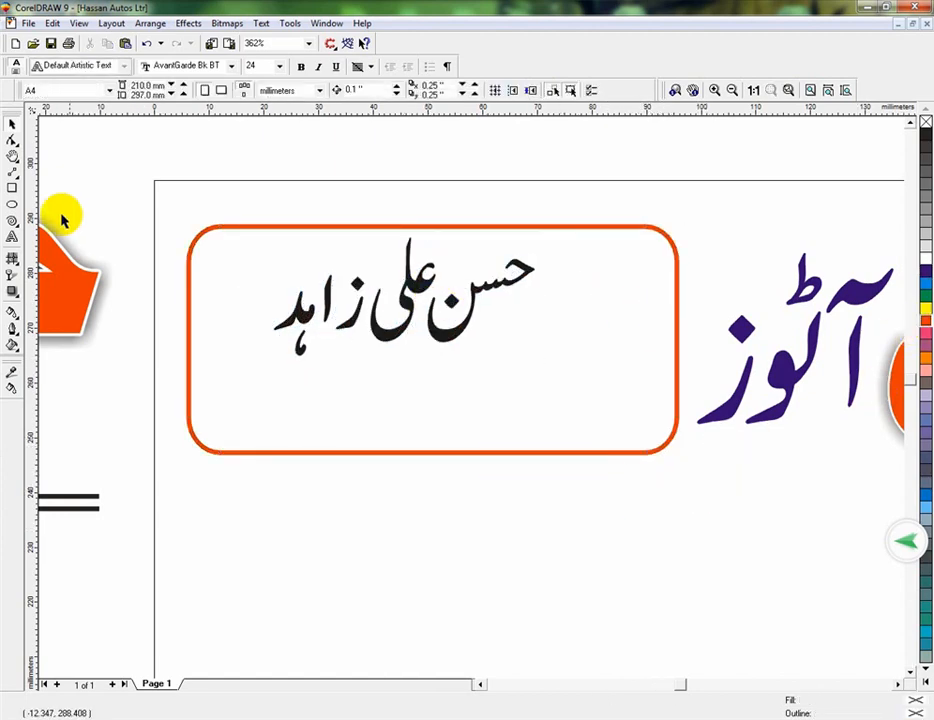
- Draw an ellipse about 15 × 12.5 mm over the frame's upper-right corner with a red fill and red outline
left_click(12, 204)
left_click_drag(634, 239, 727, 318)
left_click(926, 325)
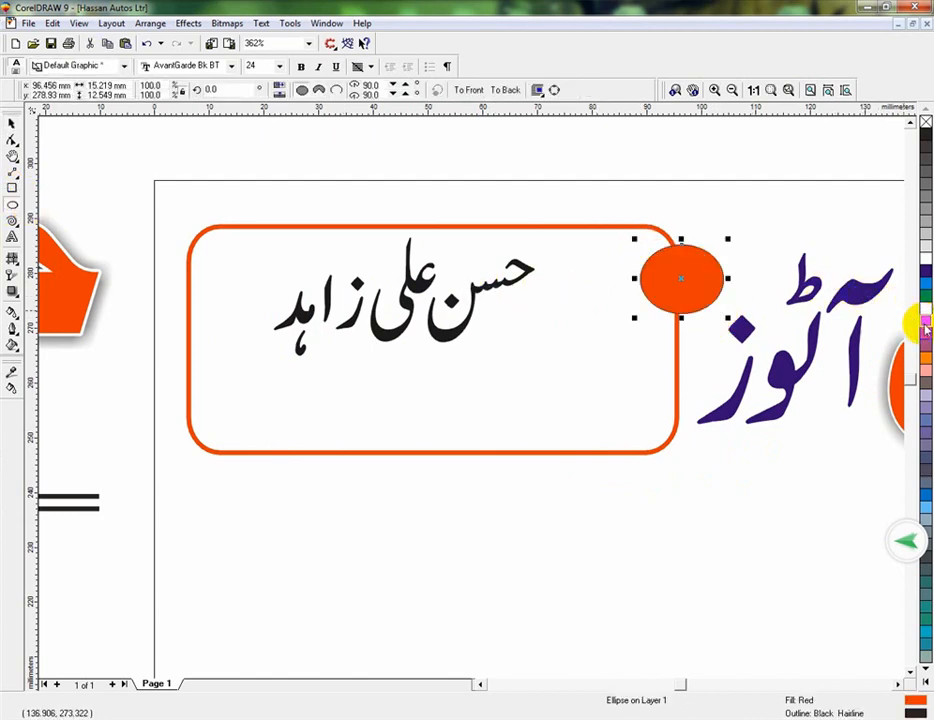
- Enlarge the red ellipse and shift it slightly left over the frame's upper-right corner
left_click(12, 122)
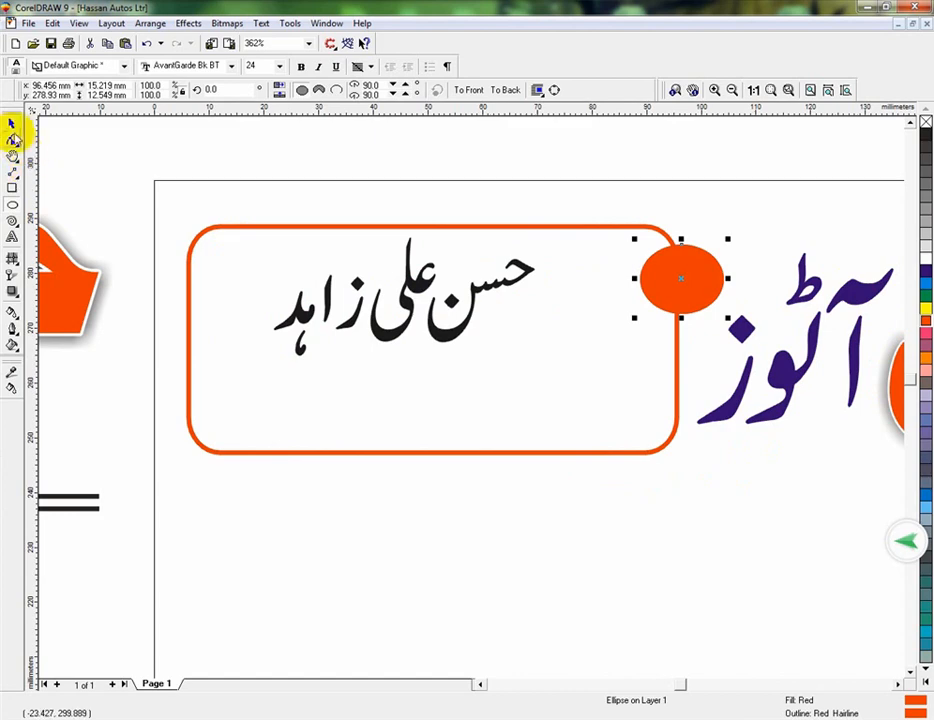
left_click(643, 307)
left_click(641, 295)
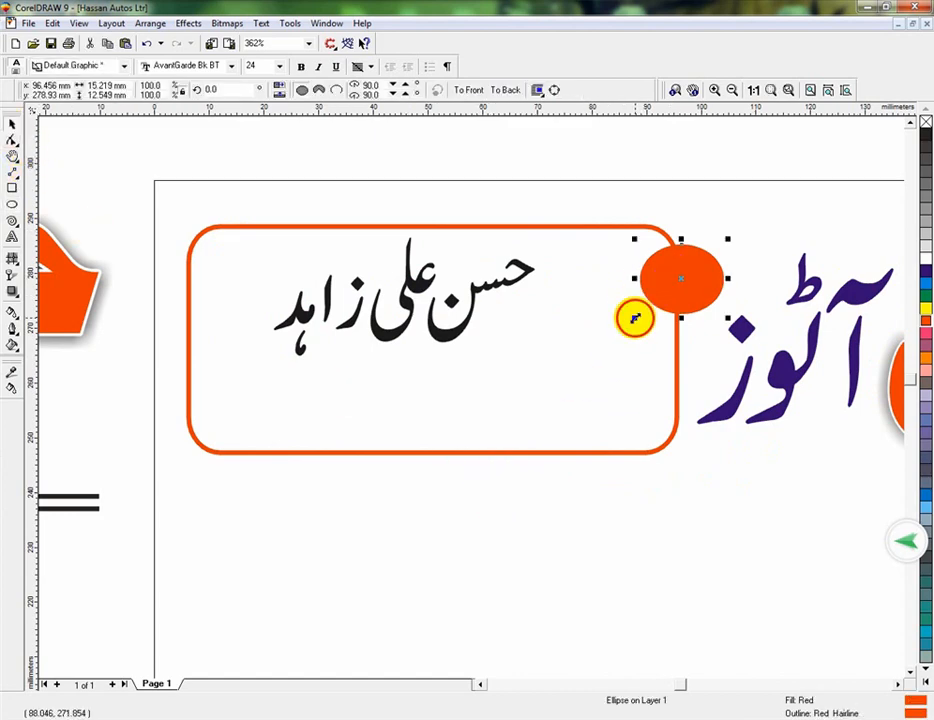
left_click_drag(681, 293, 663, 292)
left_click(539, 568)
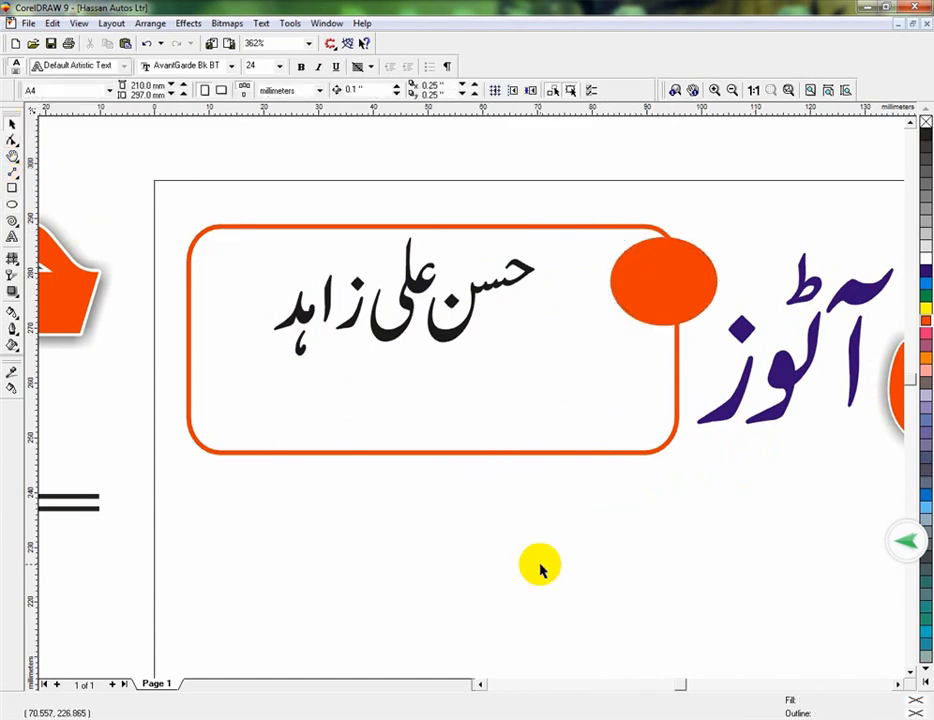
- Move the word پروپرائیٹر up the page to just below the red rounded frame
key("F3")
left_click_drag(509, 598, 611, 640)
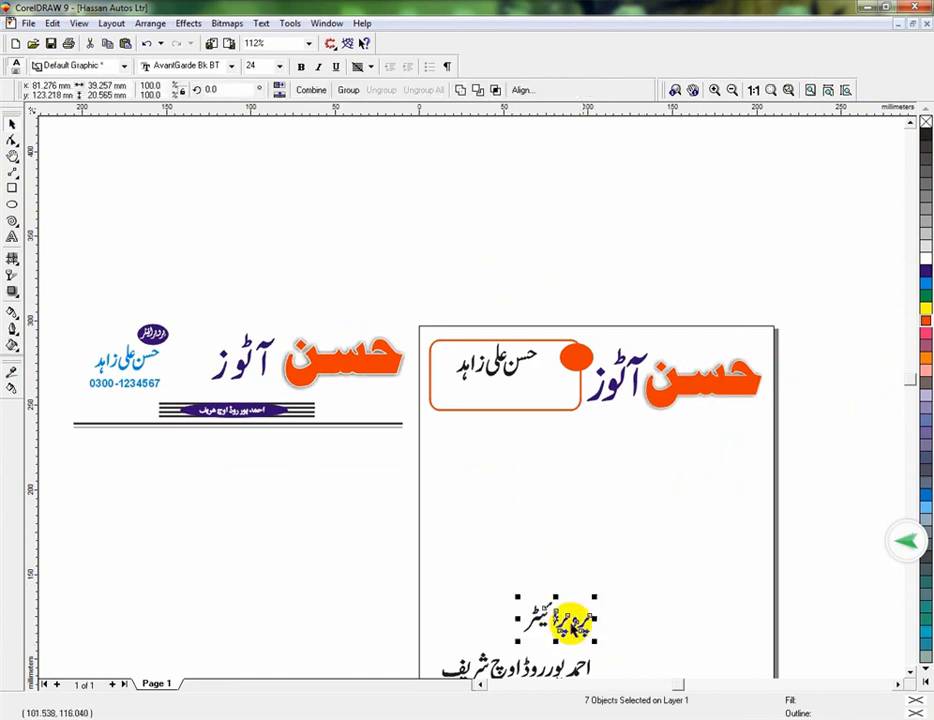
left_click_drag(555, 620, 548, 438)
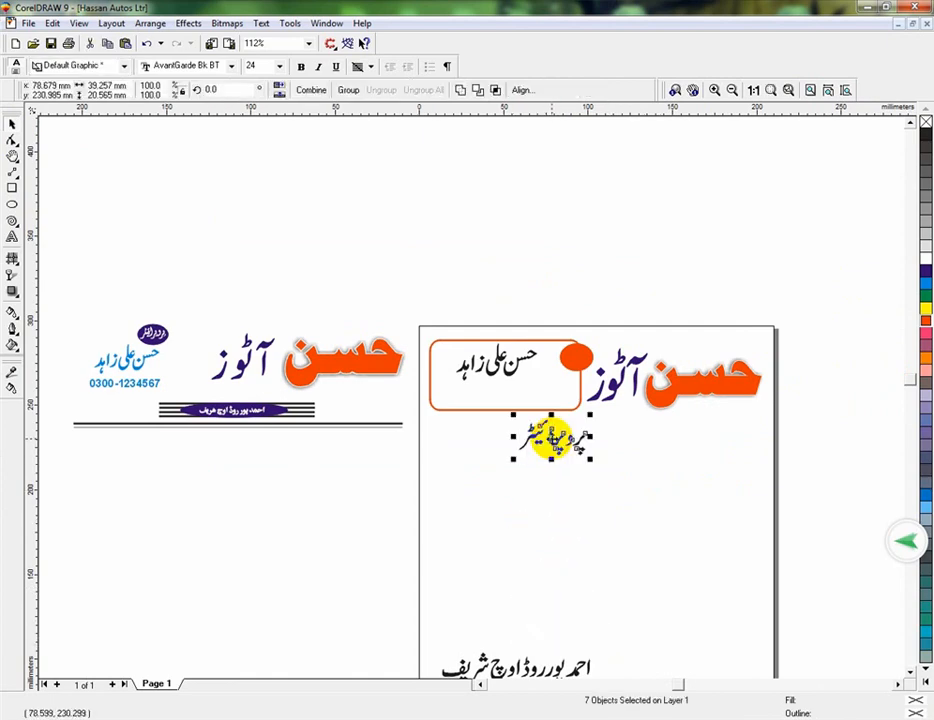
- Combine the letters of پروپرائیٹر into one curve, scaled to about 19.3 × 10.1 mm and placed over the red ellipse
left_click(311, 92)
left_click_drag(514, 459, 567, 430)
left_click(559, 355)
key("F2")
left_click_drag(542, 323, 625, 396)
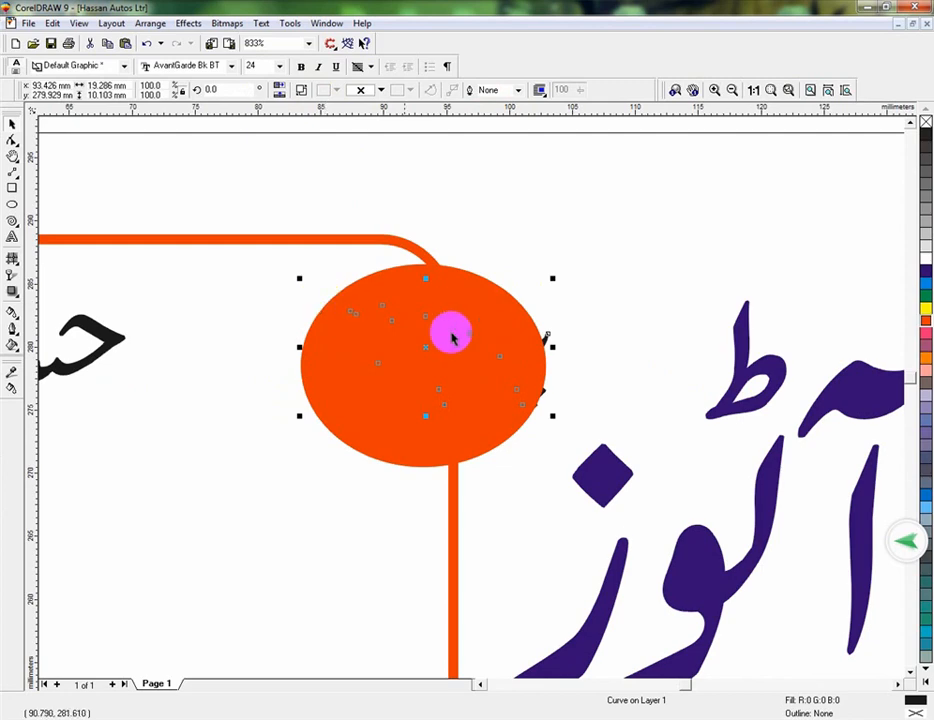
left_click(424, 350)
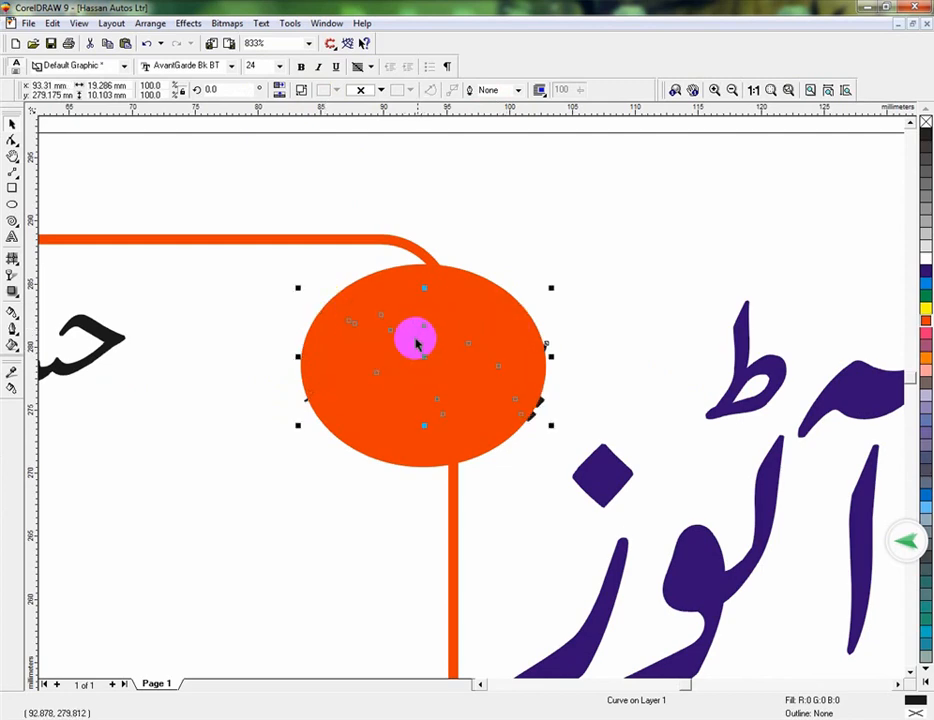
left_click(228, 24)
mouse_move(310, 26)
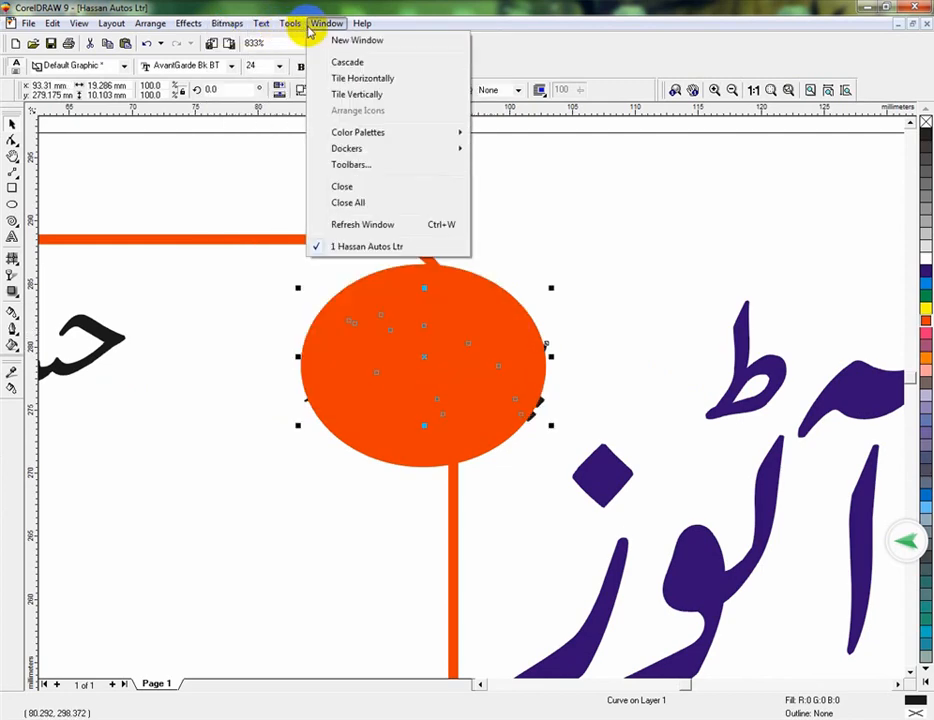
mouse_move(259, 30)
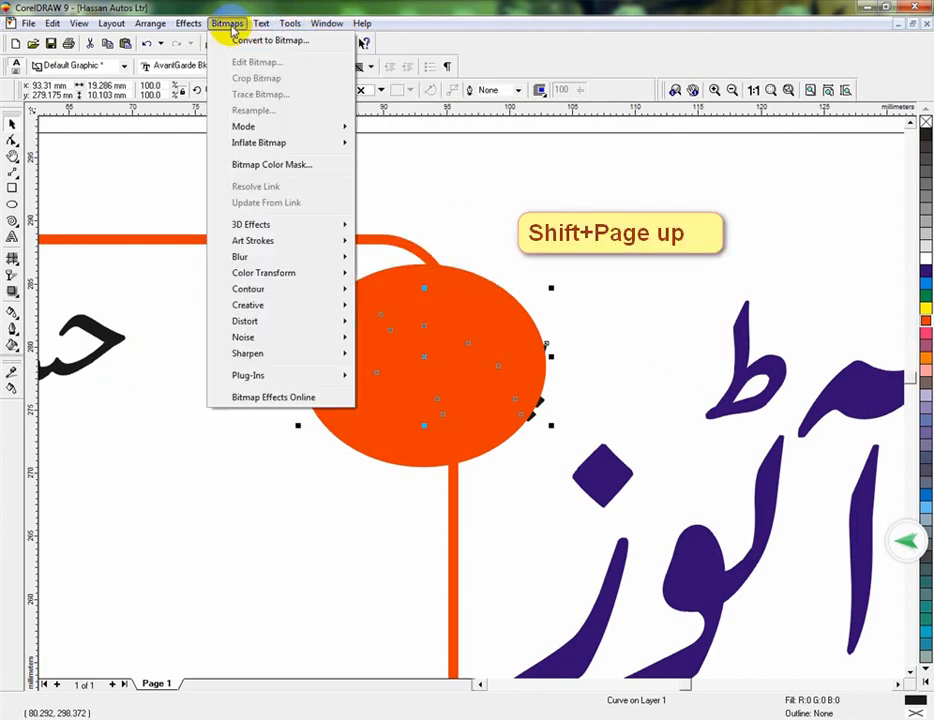
mouse_move(199, 30)
mouse_move(128, 27)
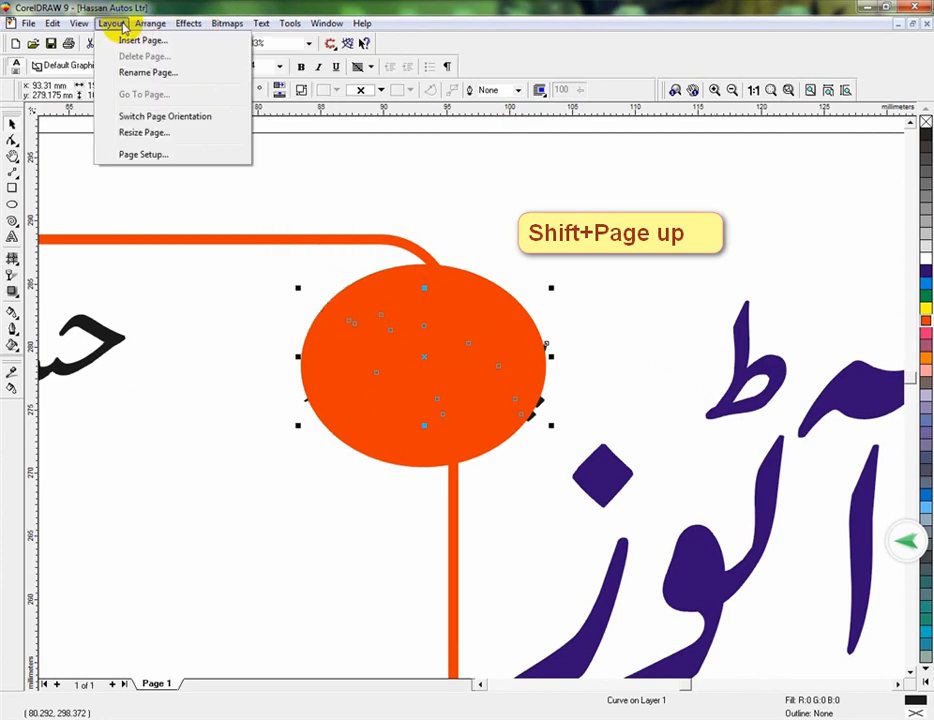
mouse_move(83, 30)
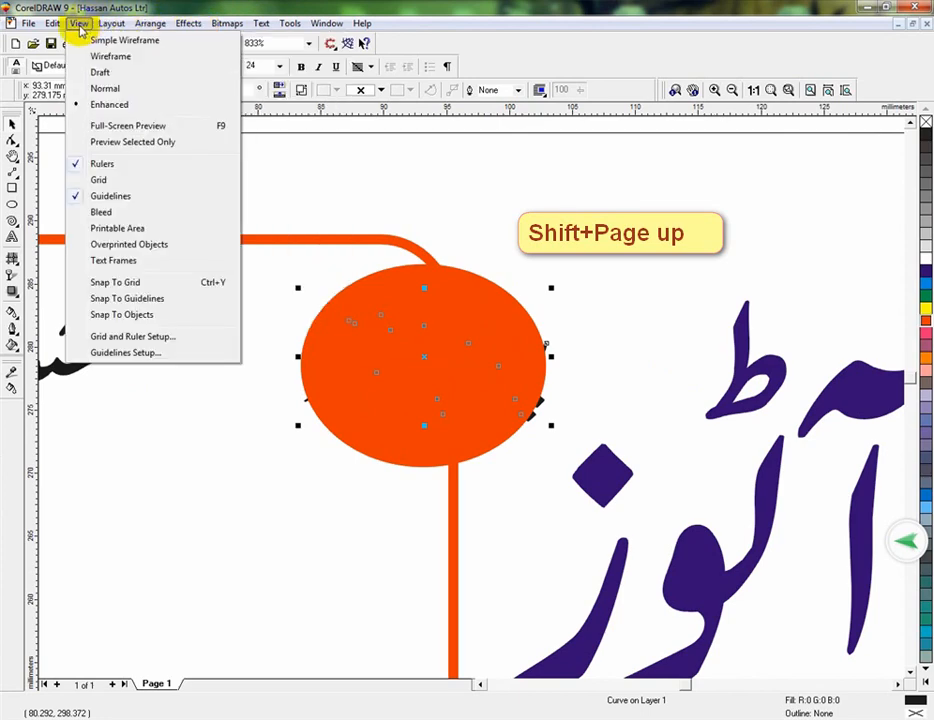
- Send the red ellipse to the back so that it lies behind the word پروپرائیٹر
left_click(400, 529)
left_click(535, 413)
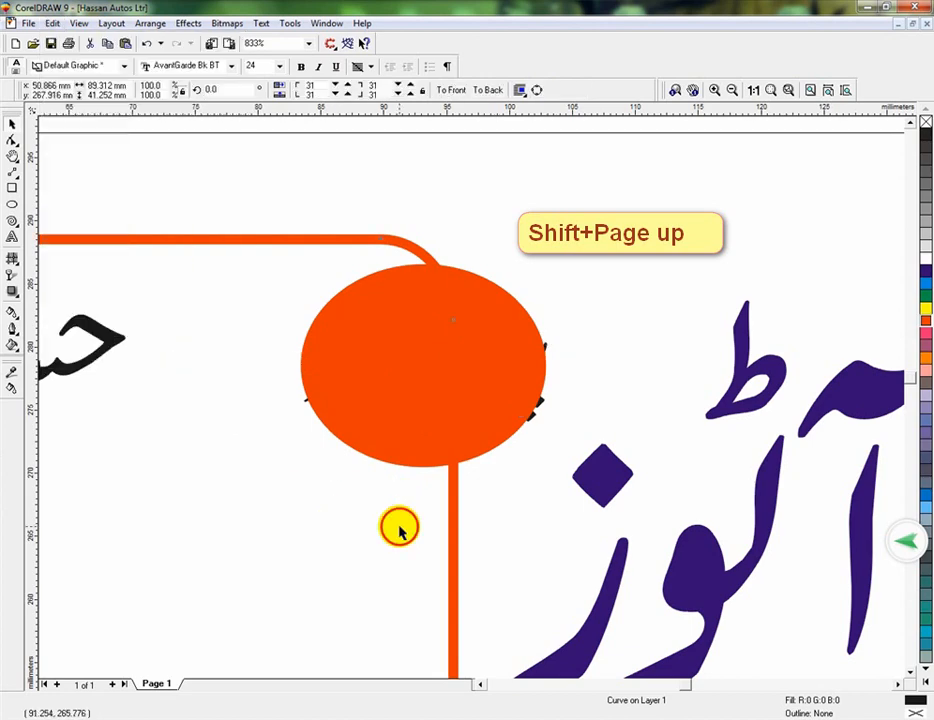
left_click(537, 404)
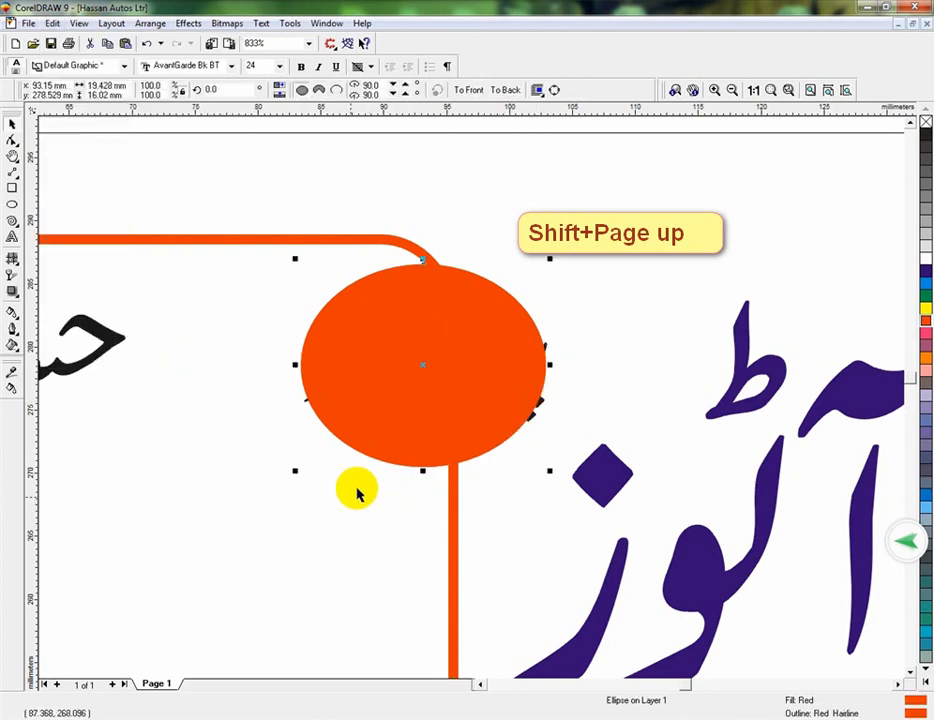
key("shift+Page_Down")
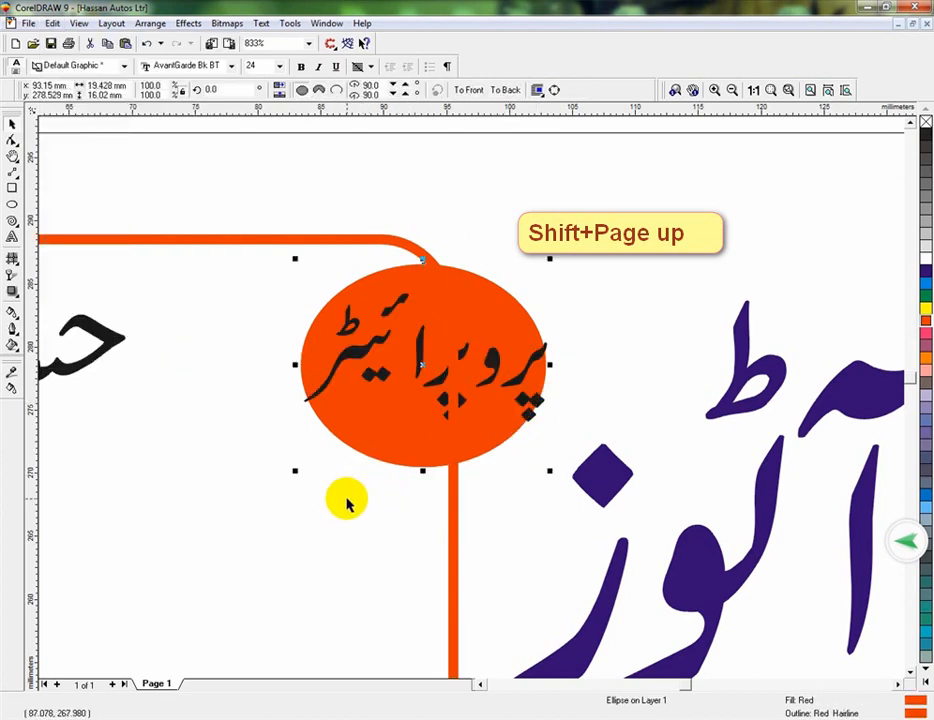
key("shift+Page_Up")
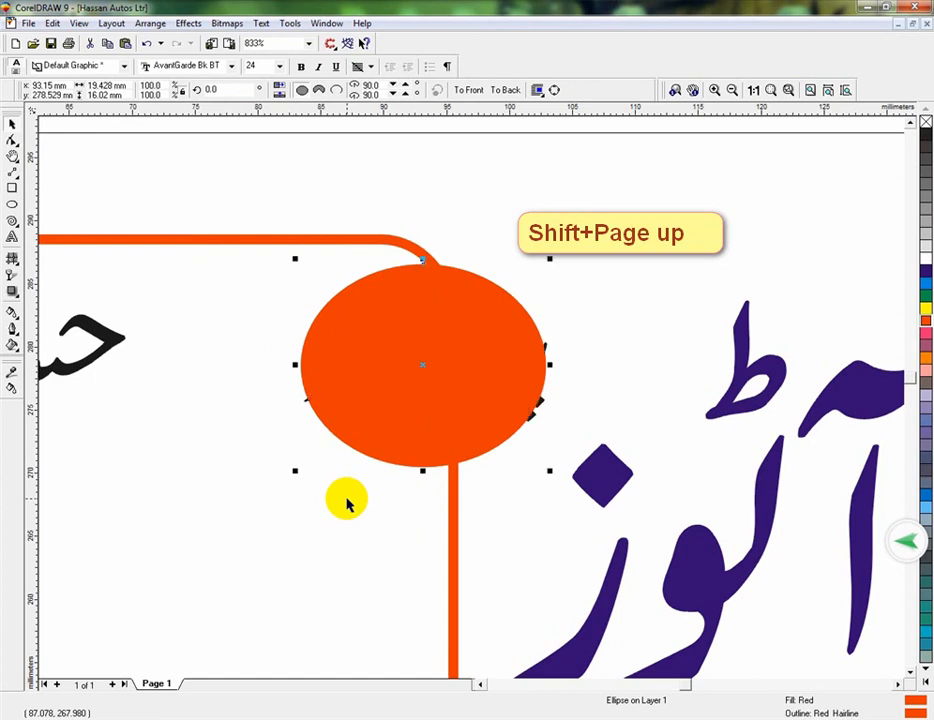
key("shift+Page_Down")
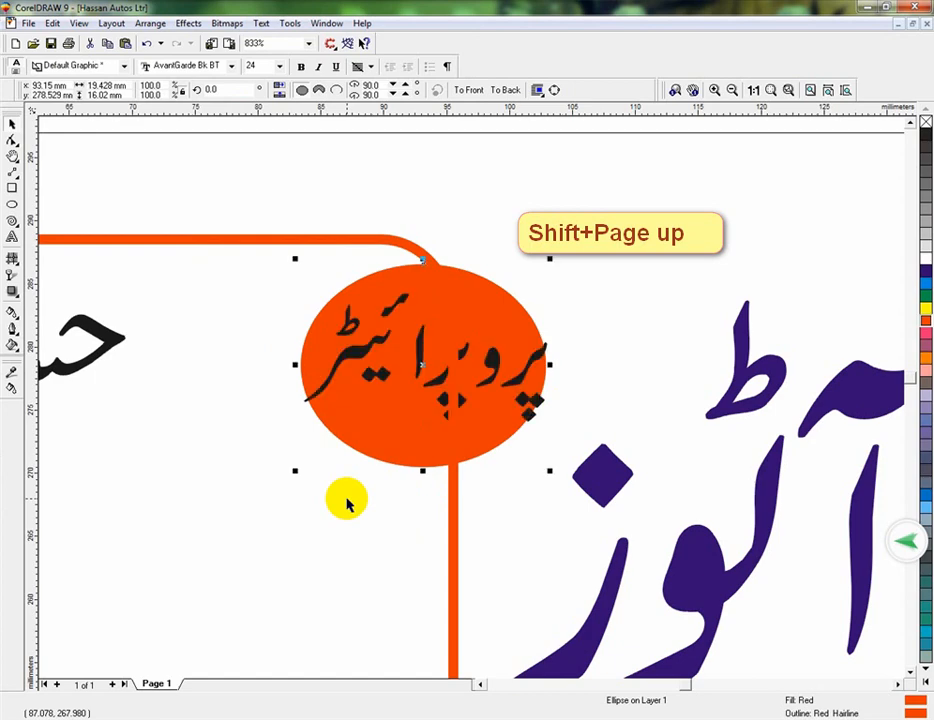
key("Page_Down")
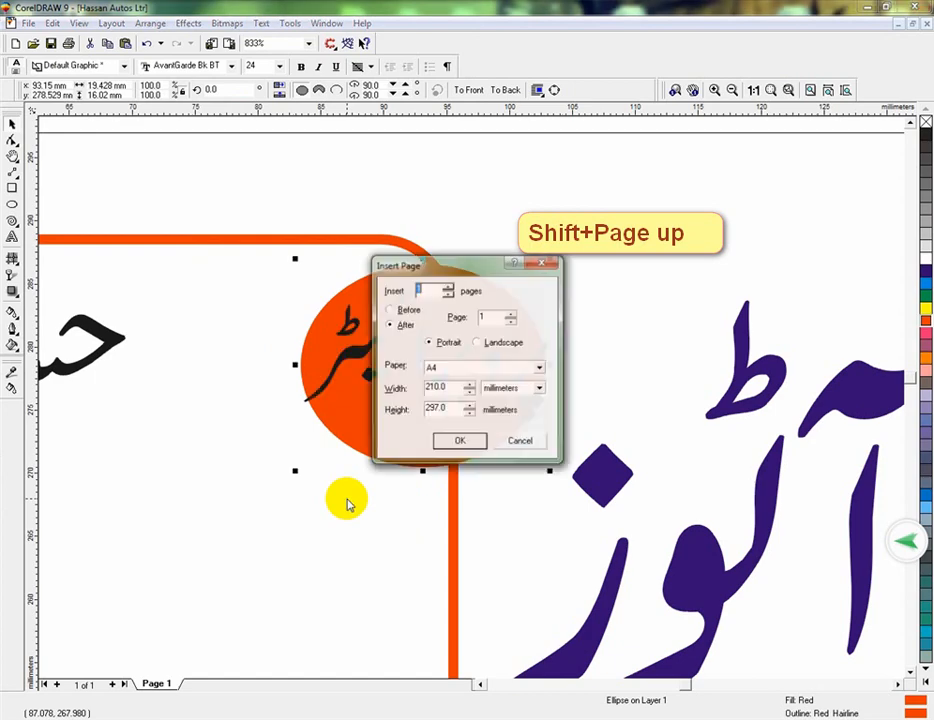
left_click(515, 443)
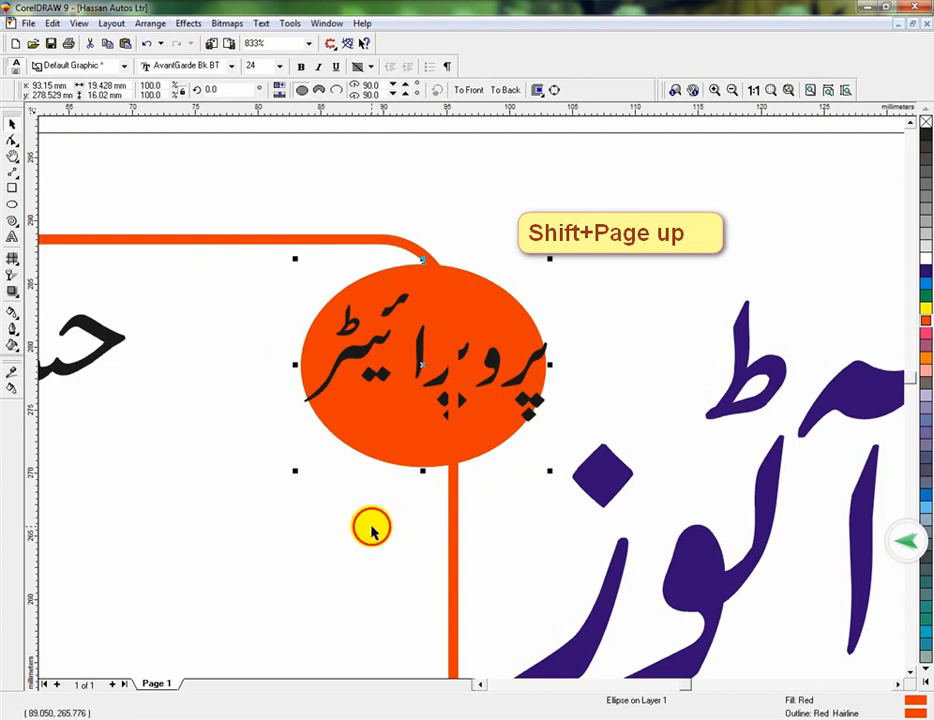
- Shrink the word پروپرائیٹر to about 16 × 8.4 mm inside the red ellipse and fill it with white
left_click(452, 510)
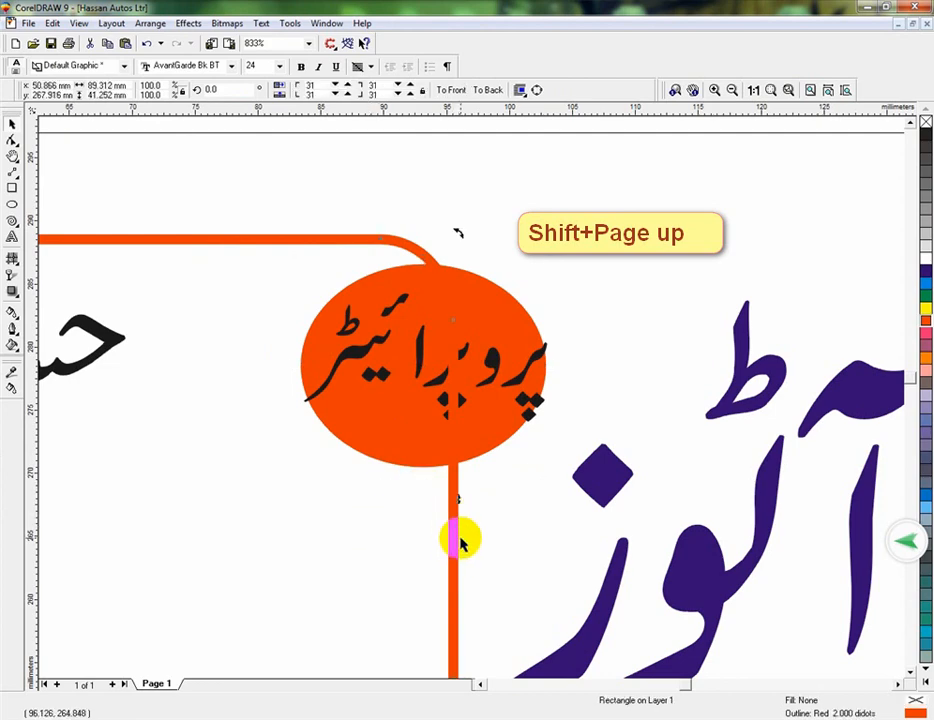
left_click(438, 371)
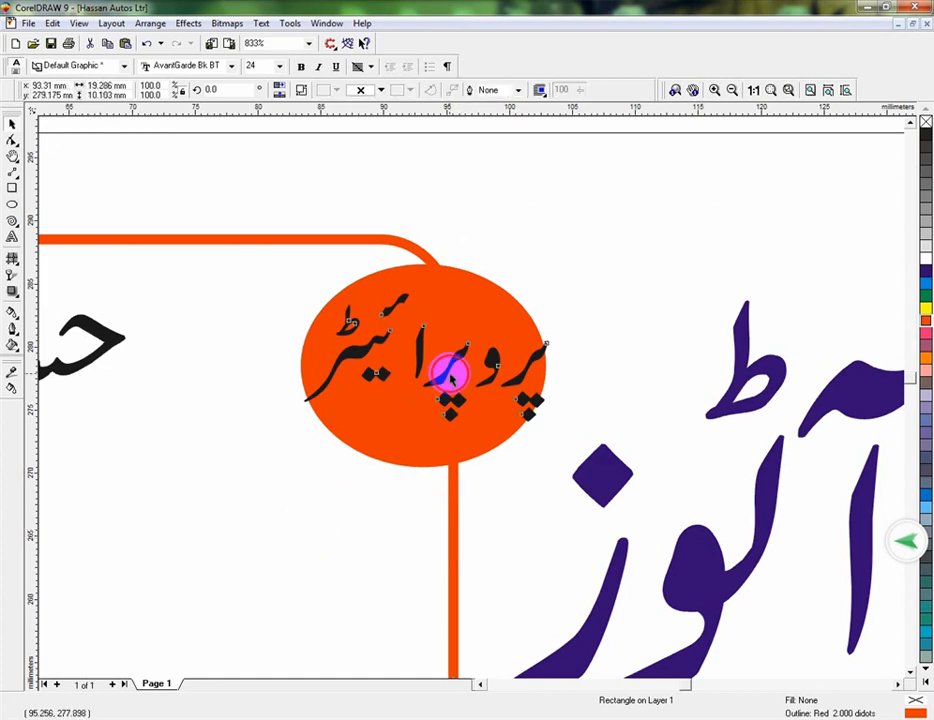
left_click_drag(298, 426, 318, 416)
left_click_drag(438, 374, 443, 373)
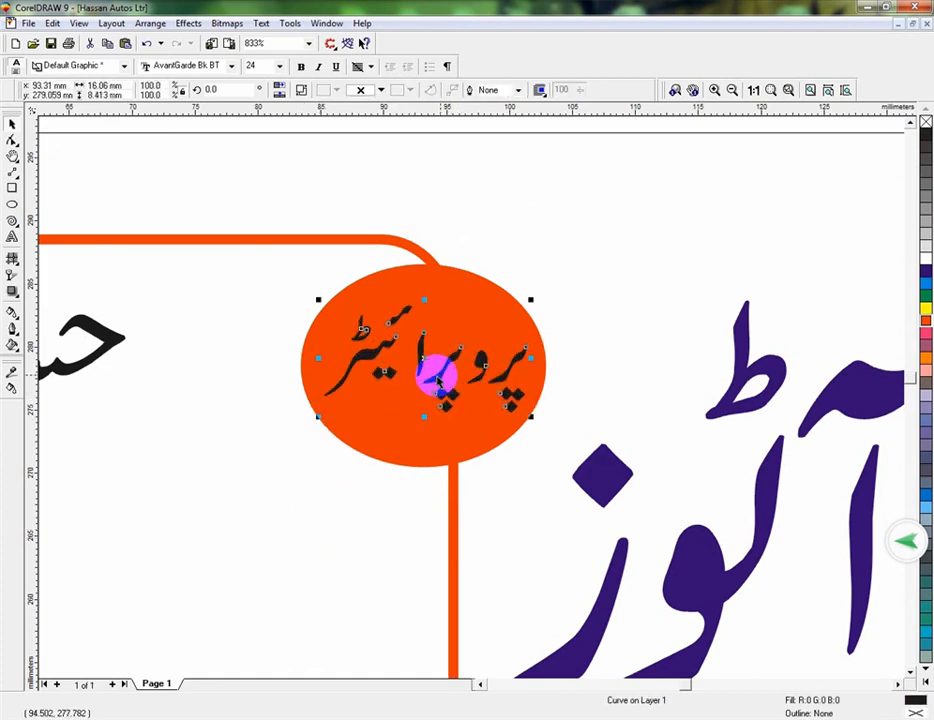
left_click(924, 259)
left_click(625, 348)
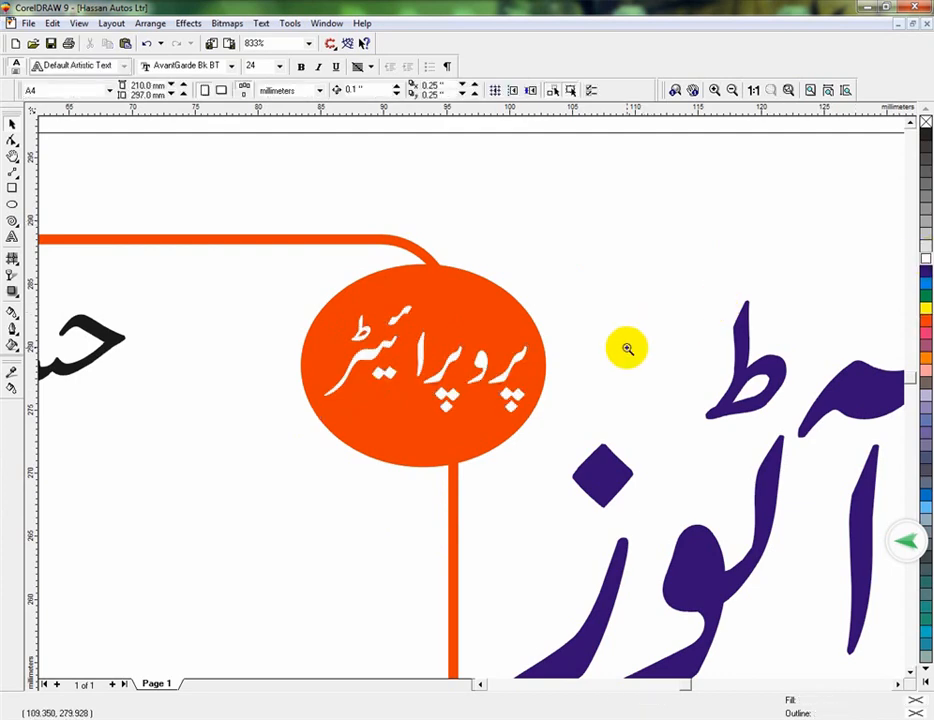
- Add a horizontal guideline at the base of the heading and shorten the rounded frame to about 39.8 mm high to meet it
key("F4")
key("F2")
left_click_drag(407, 322, 774, 456)
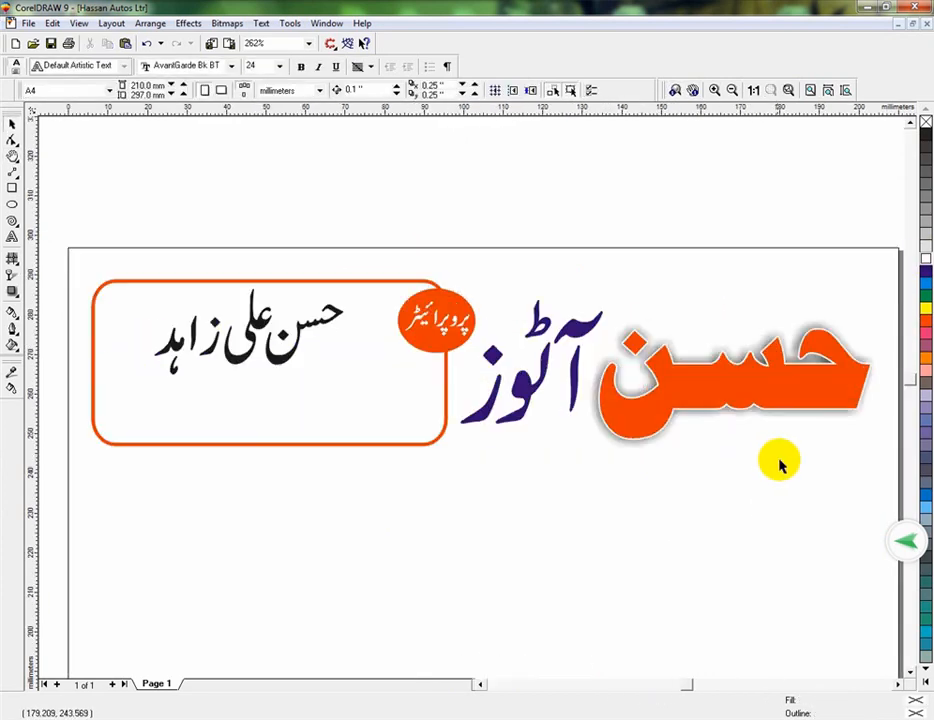
left_click_drag(438, 104, 477, 444)
left_click(445, 437)
left_click_drag(271, 444, 271, 440)
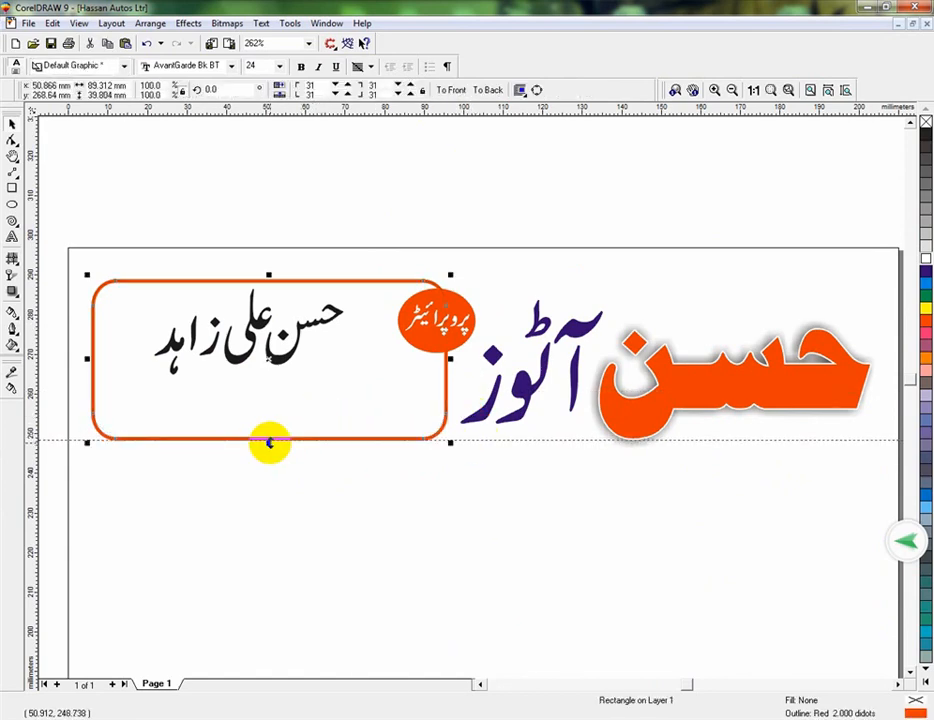
left_click(396, 480)
- Move the proprietor's name slightly left and down within the rounded frame and fill it with red
left_click(236, 357)
left_click_drag(236, 357, 229, 363)
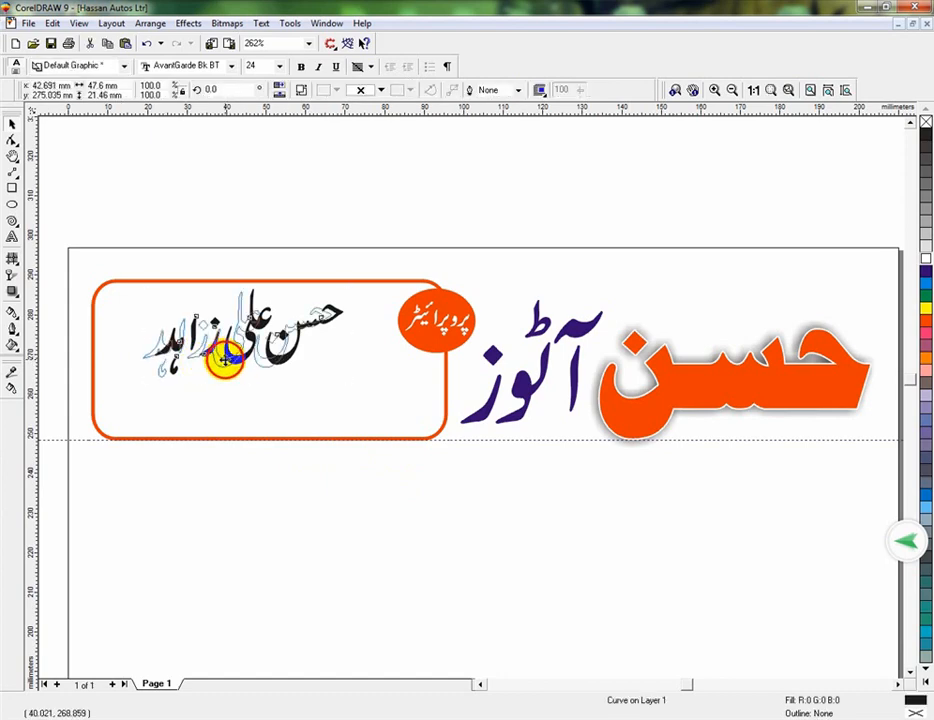
left_click(925, 322)
left_click(744, 457)
- Add the proprietor's phone number as artistic text on the page below the rounded frame
left_click(12, 236)
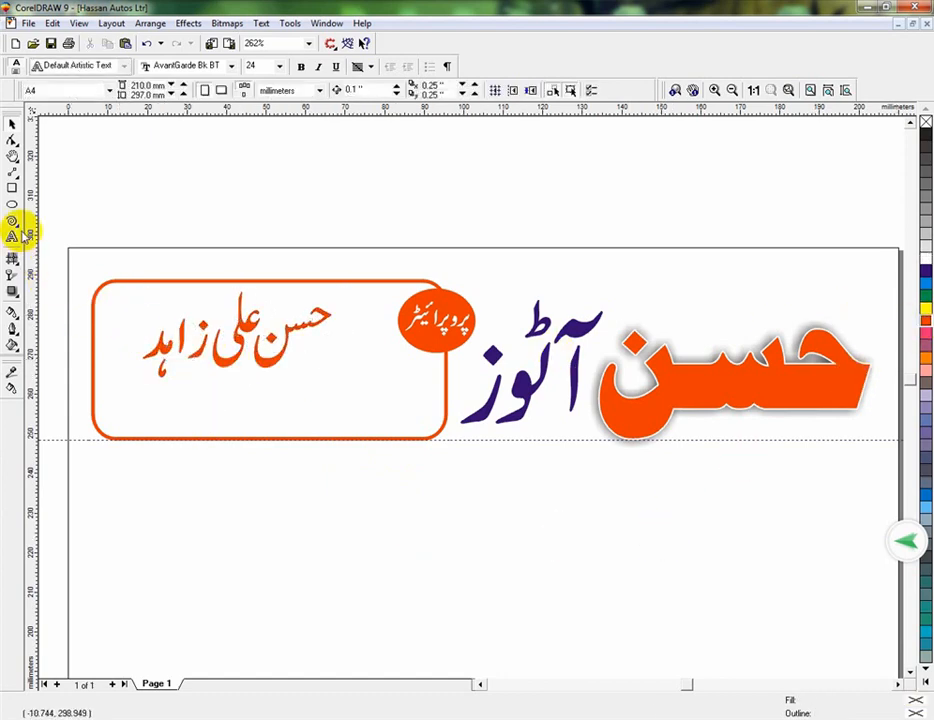
left_click(209, 505)
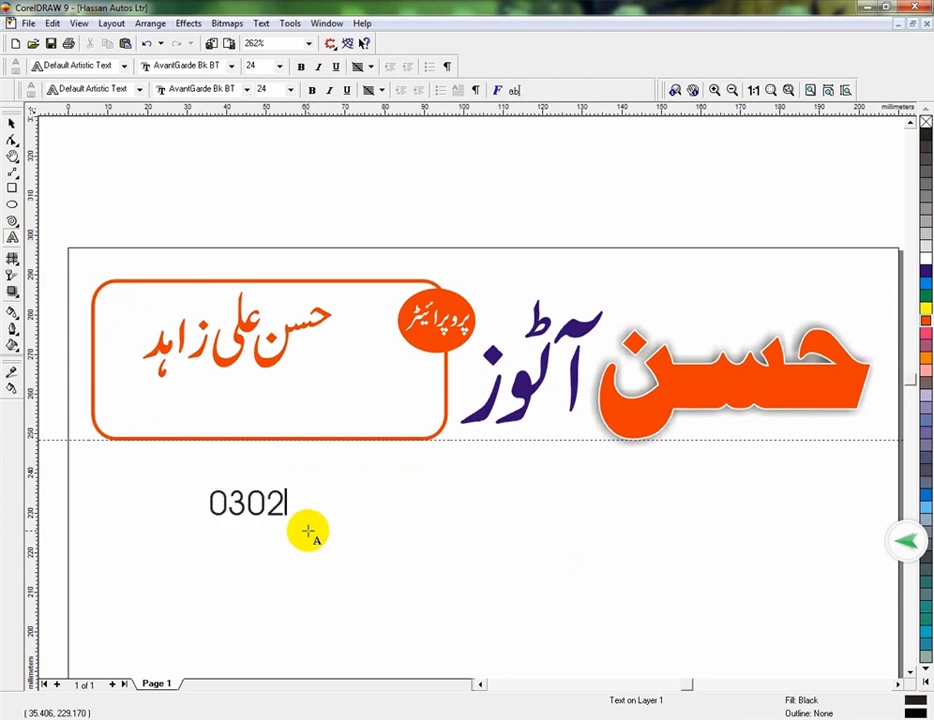
key("BackSpace")
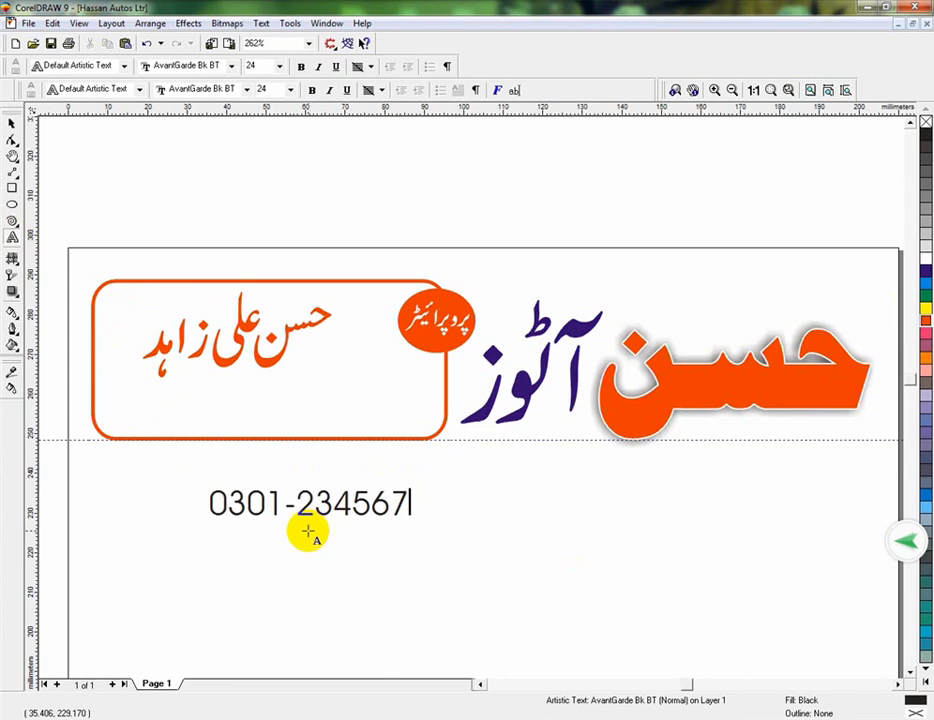
left_click(12, 122)
- Move the phone number inside the rounded frame beneath the proprietor's name and make it bold
left_click_drag(310, 505, 263, 410)
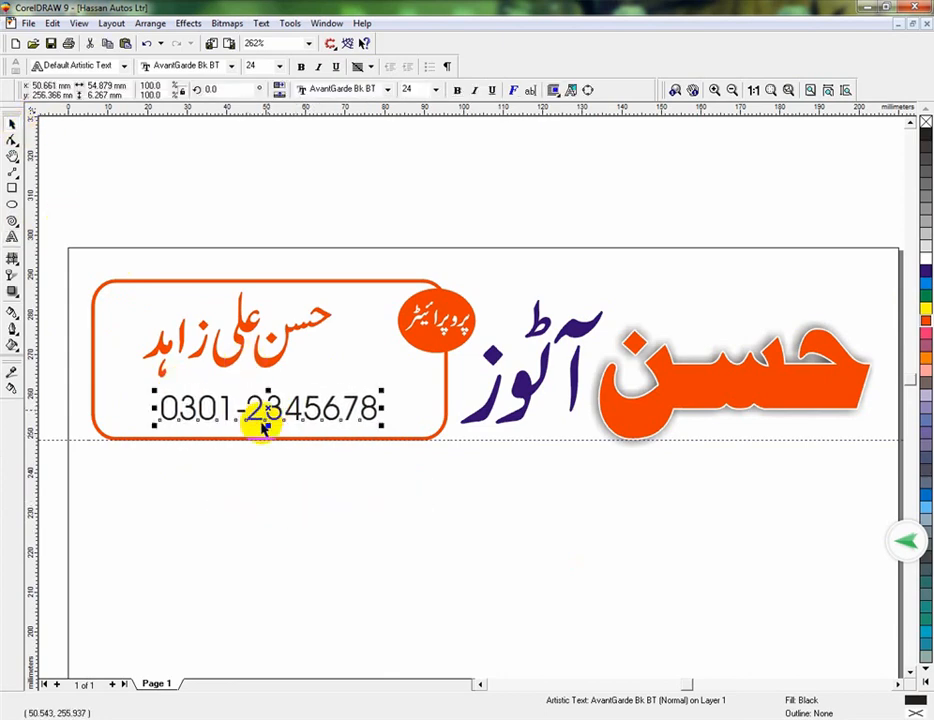
left_click(457, 90)
left_click(505, 508)
- Draw a horizontal connector line about 82 mm long just below the rounded frame, for the address banner
key("F3")
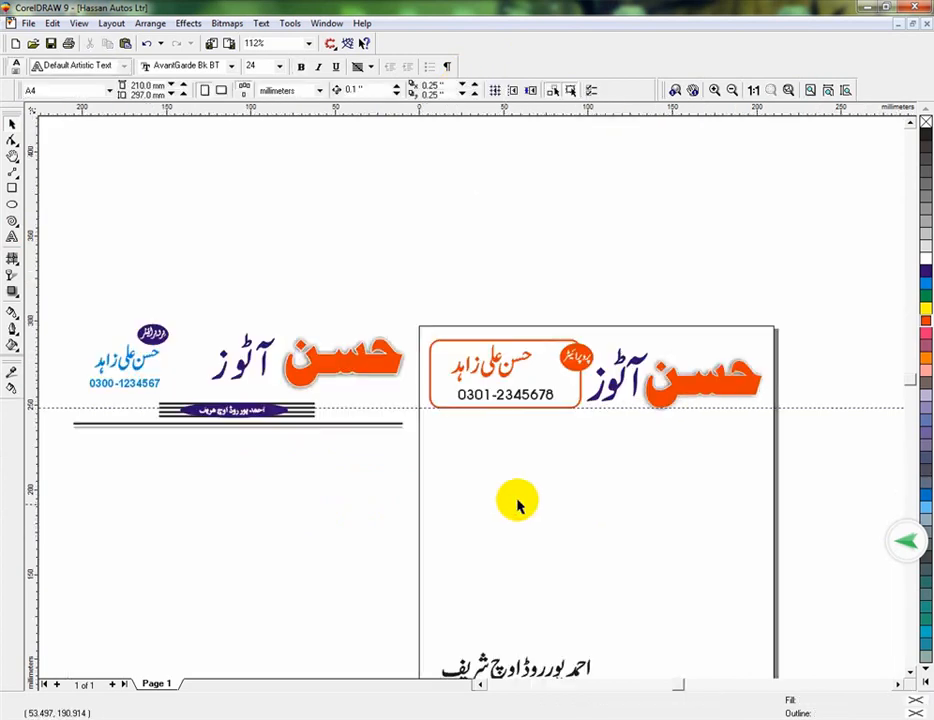
key("F2")
left_click_drag(142, 393, 337, 425)
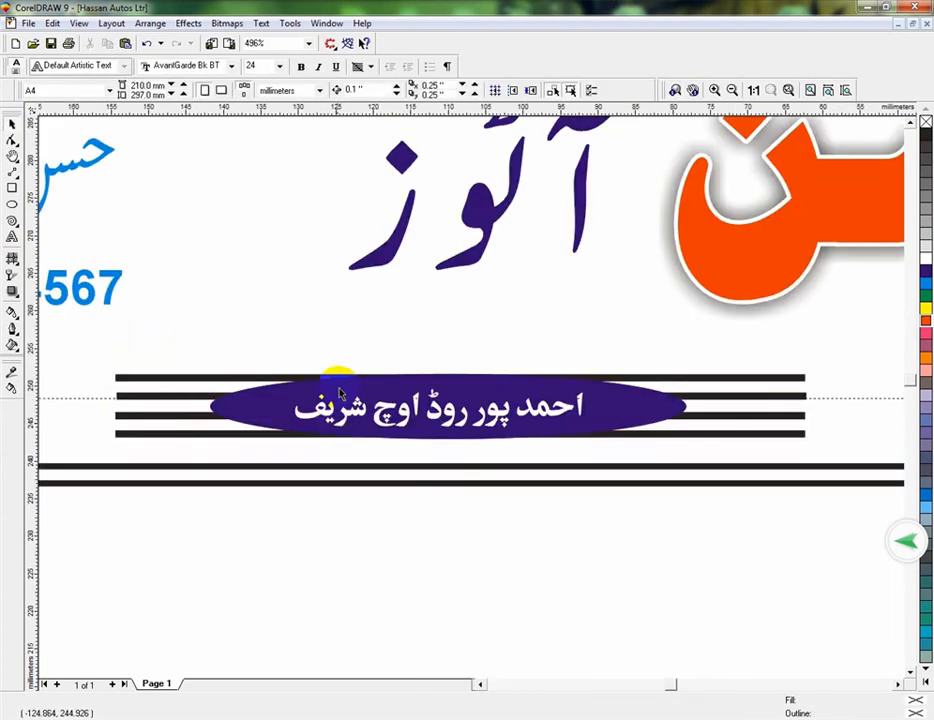
key("F3")
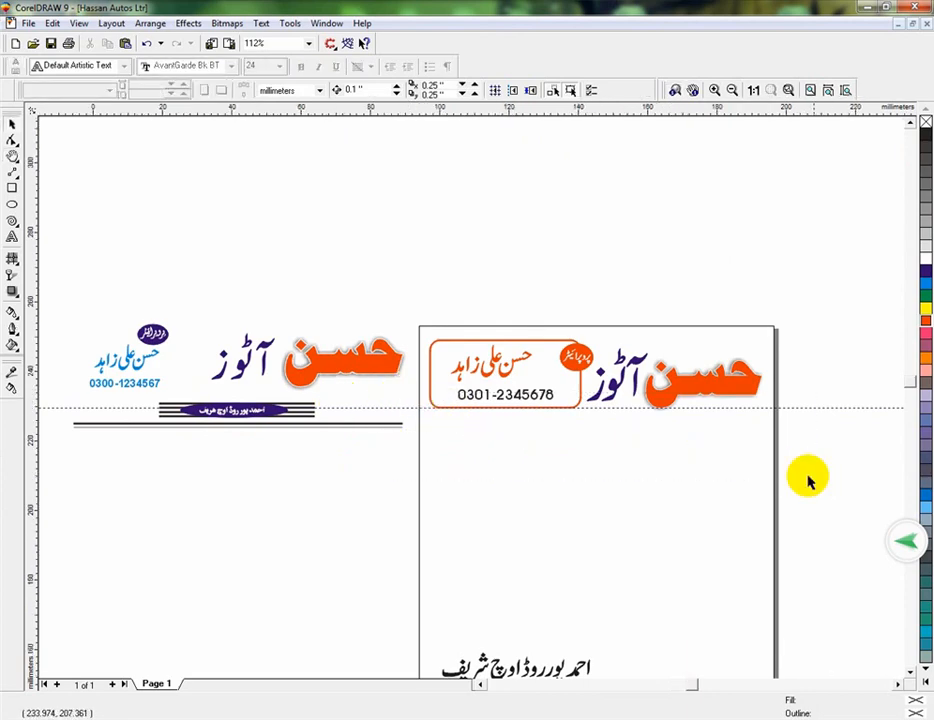
left_click_drag(808, 477, 811, 478)
left_click_drag(19, 183, 110, 180)
left_click_drag(178, 367, 710, 367)
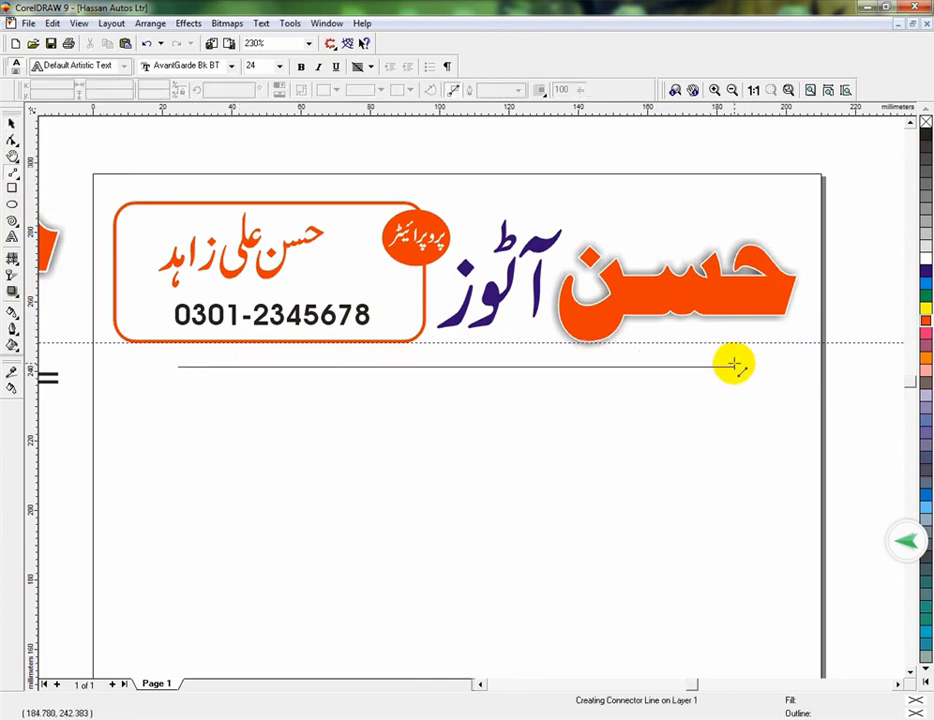
left_click_drag(733, 366, 461, 364)
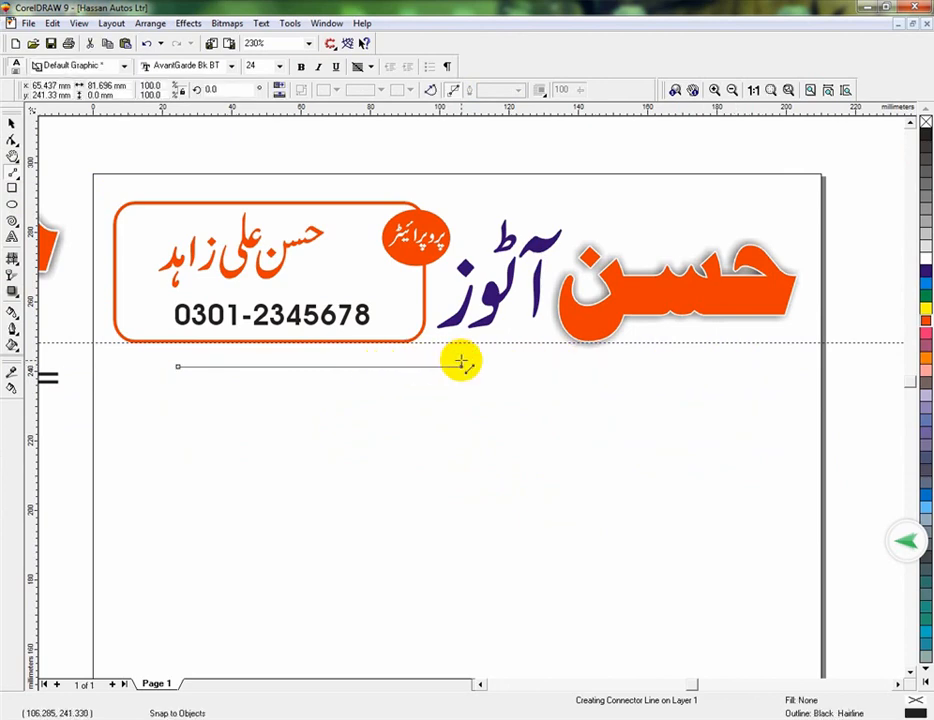
left_click(10, 126)
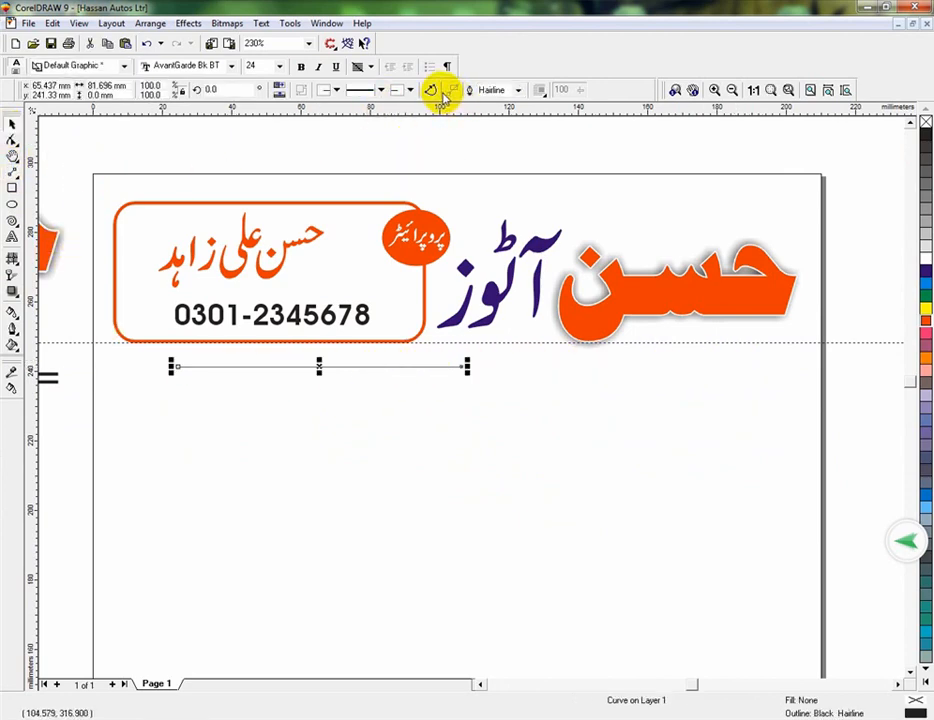
- Try an arrowhead on the end of the line below the frame and remove it again
left_click(411, 91)
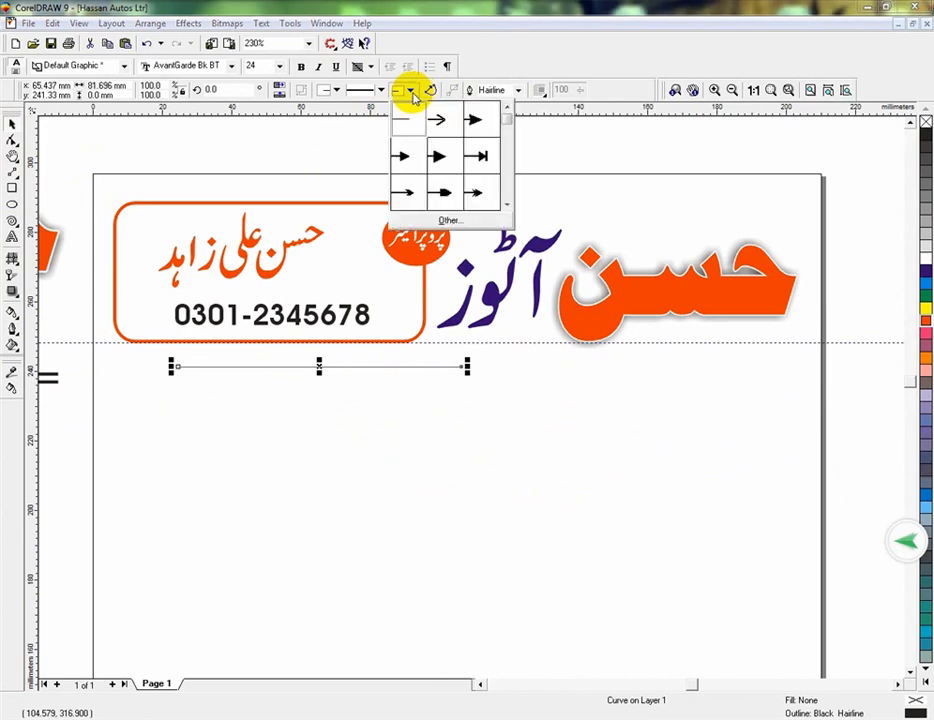
left_click(479, 156)
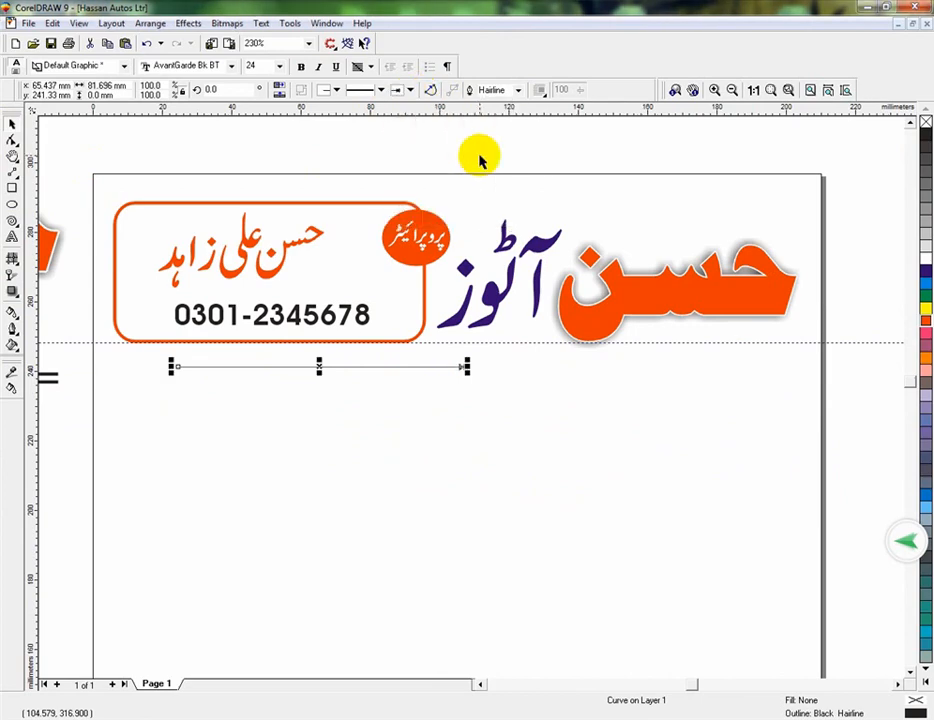
left_click(415, 459)
left_click(459, 367)
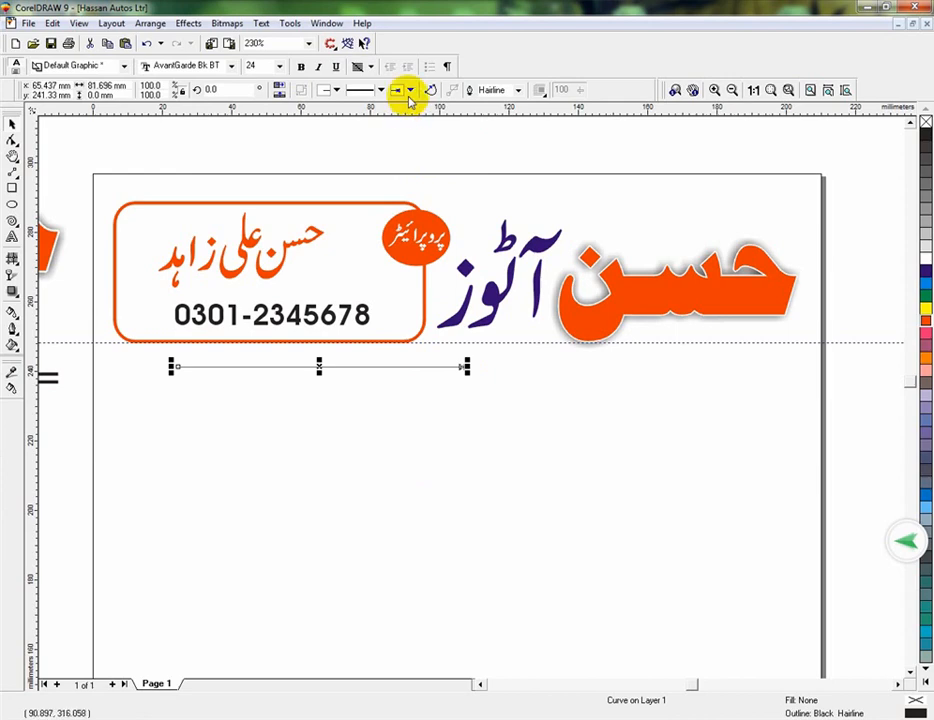
left_click(400, 90)
left_click(409, 145)
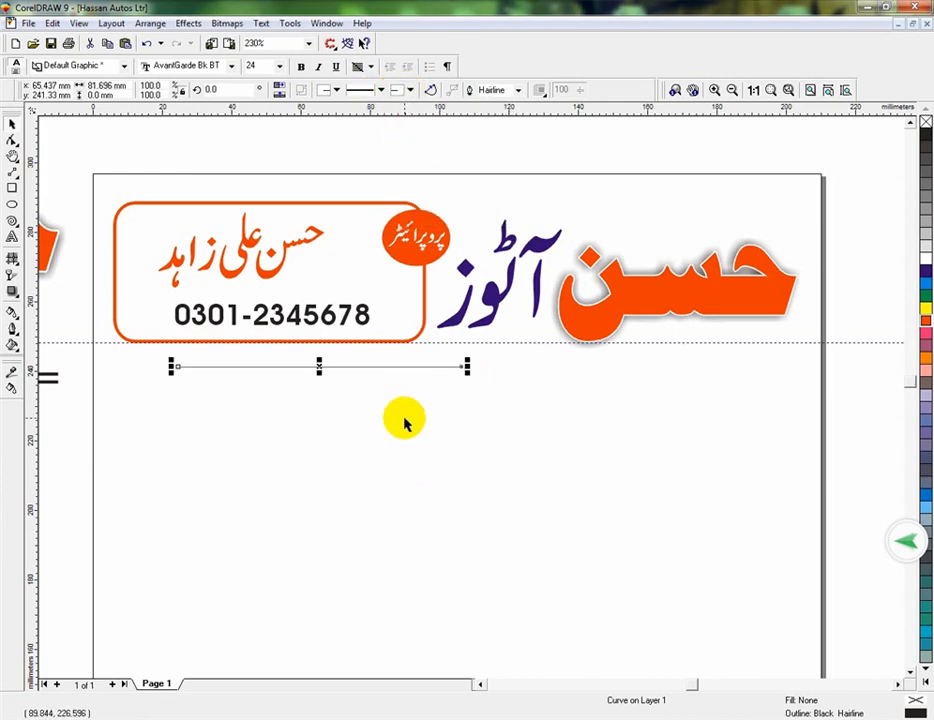
- Set the outline width of the line below the frame to 2 didots
key("F12")
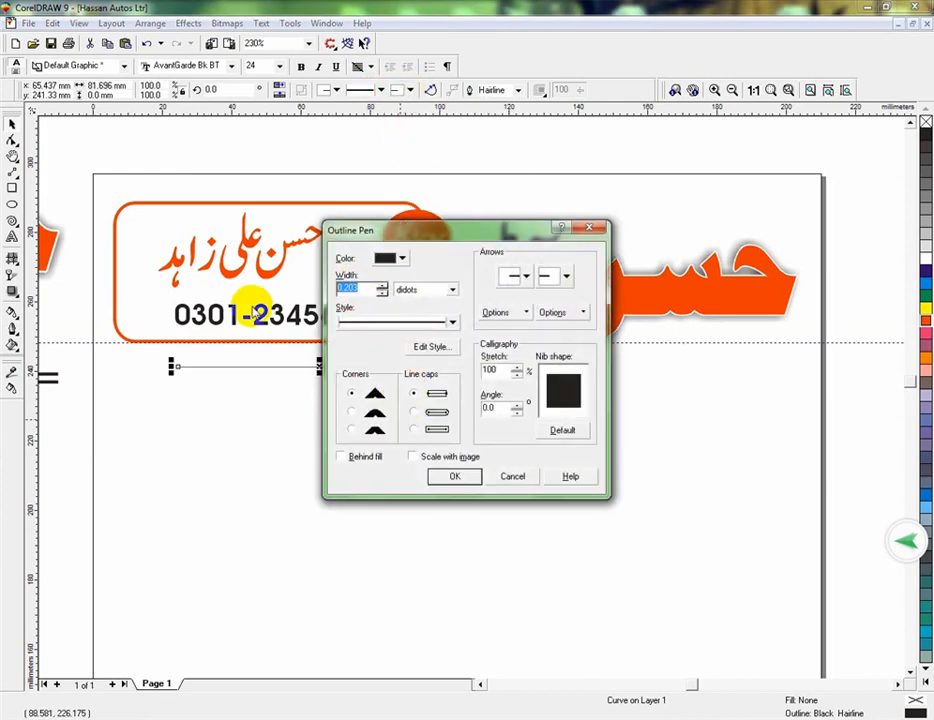
type("2")
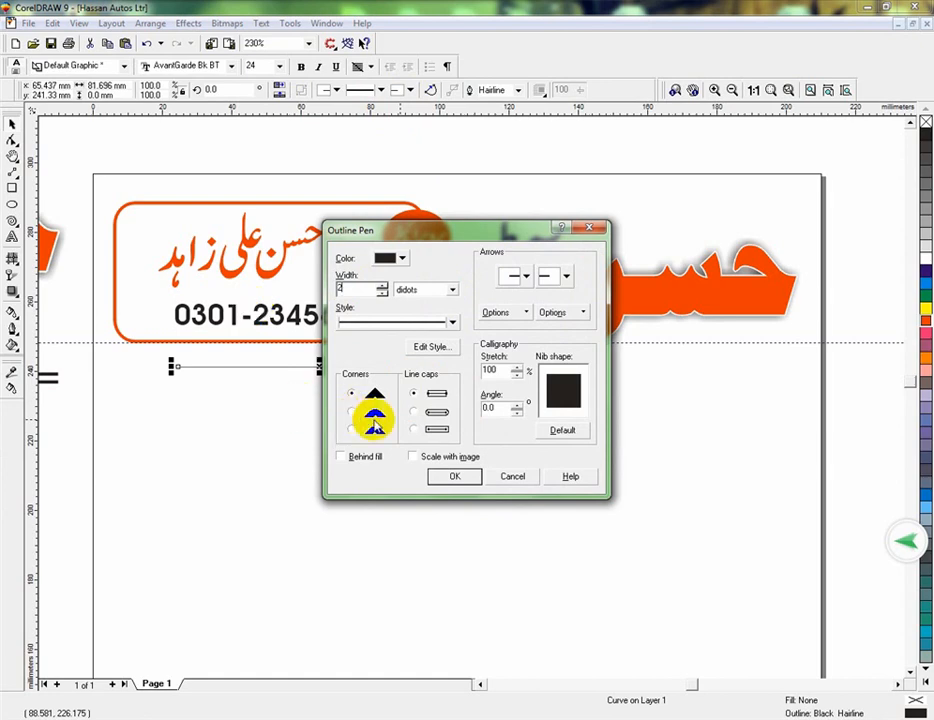
left_click(455, 476)
- Move the line beneath the heading and duplicate it downward to build a stack of three parallel lines, deleting the extra fourth copy
left_click_drag(457, 370, 488, 377)
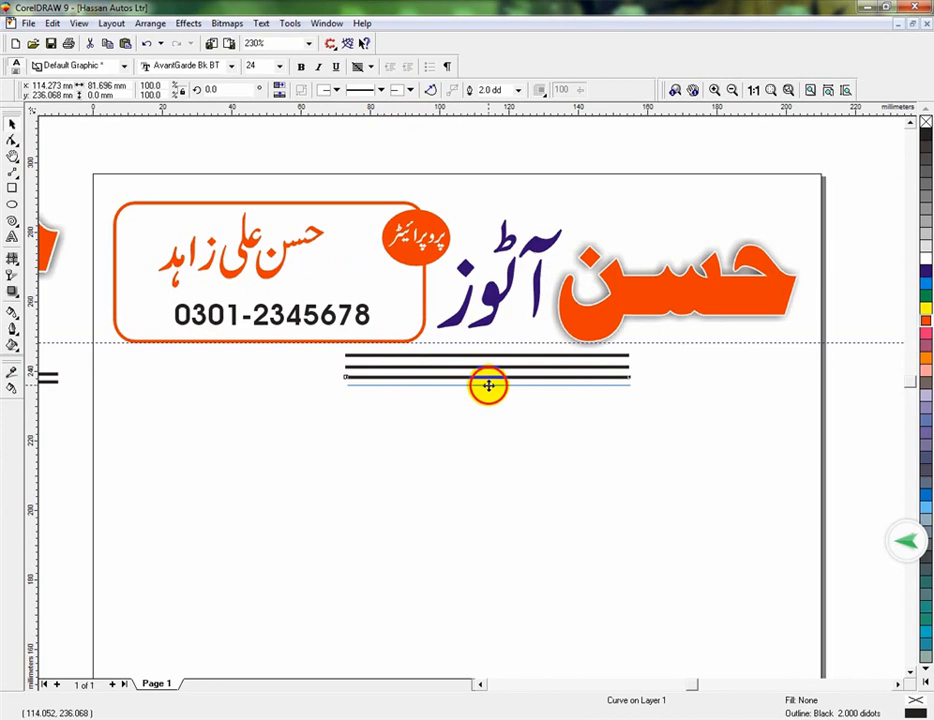
left_click_drag(489, 392, 488, 388)
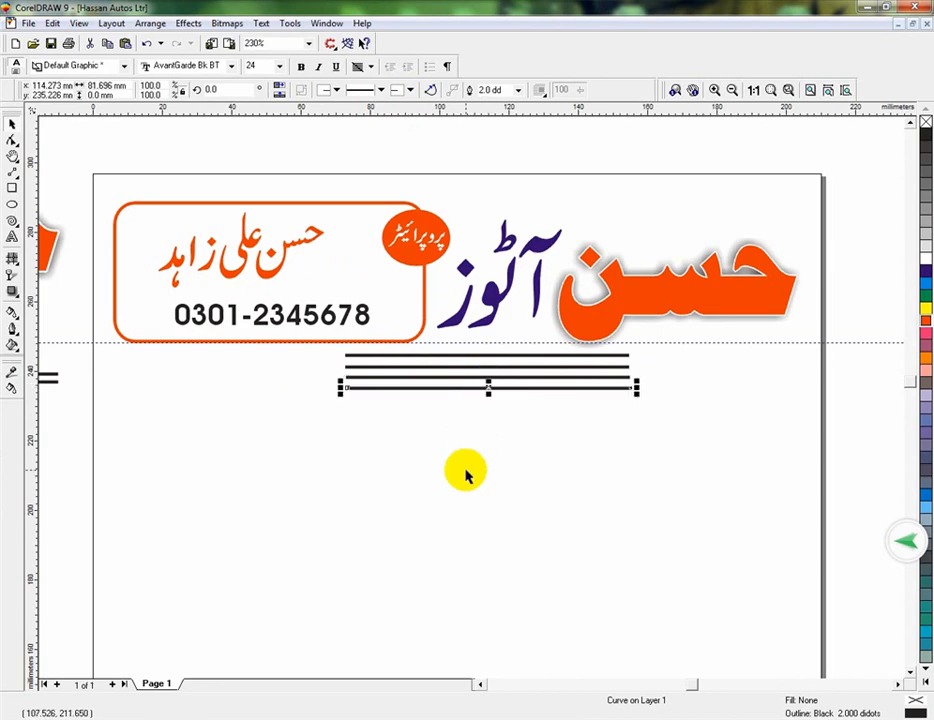
key("Delete")
- Lengthen the middle line of the stack at both ends to about 96 mm so it extends past the other two
key("F2")
left_click_drag(294, 335, 677, 415)
left_click(217, 381)
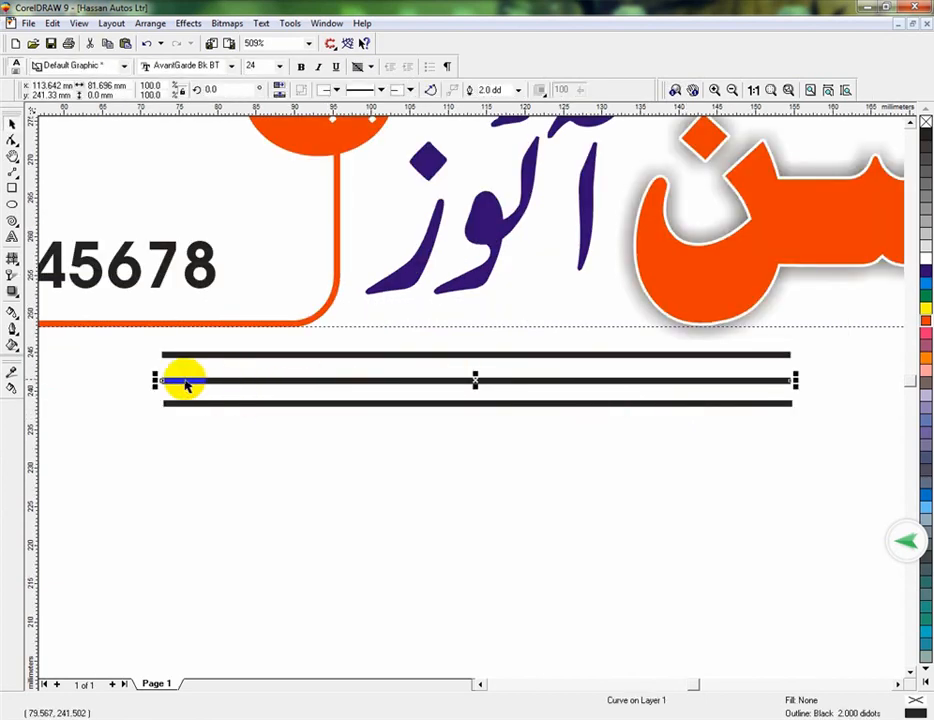
left_click(152, 377)
left_click(162, 380)
left_click_drag(155, 380, 105, 380)
left_click_drag(796, 380, 844, 380)
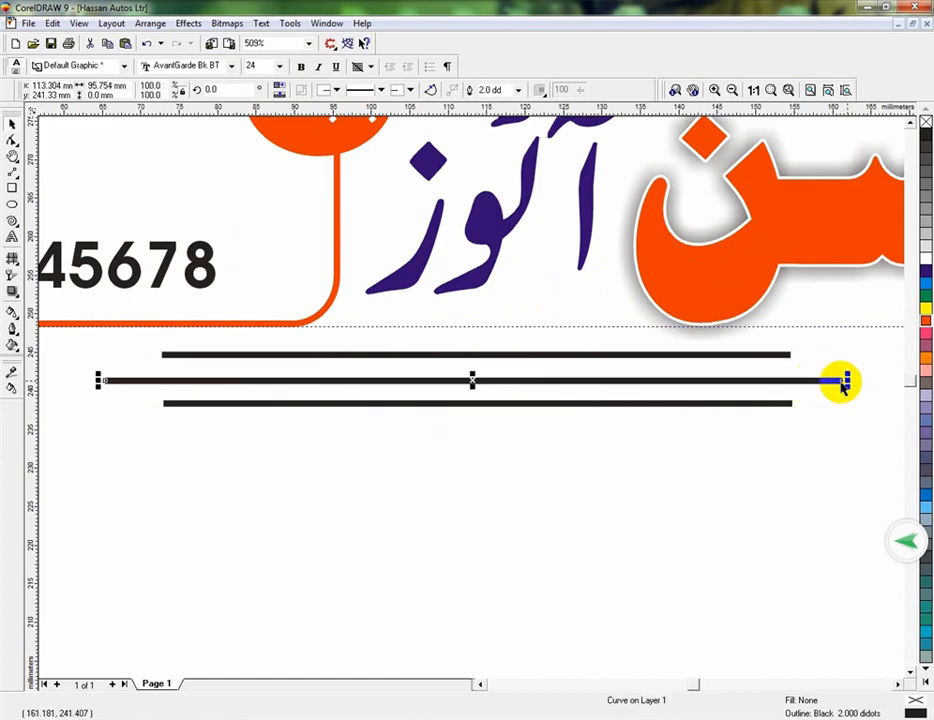
left_click(785, 404)
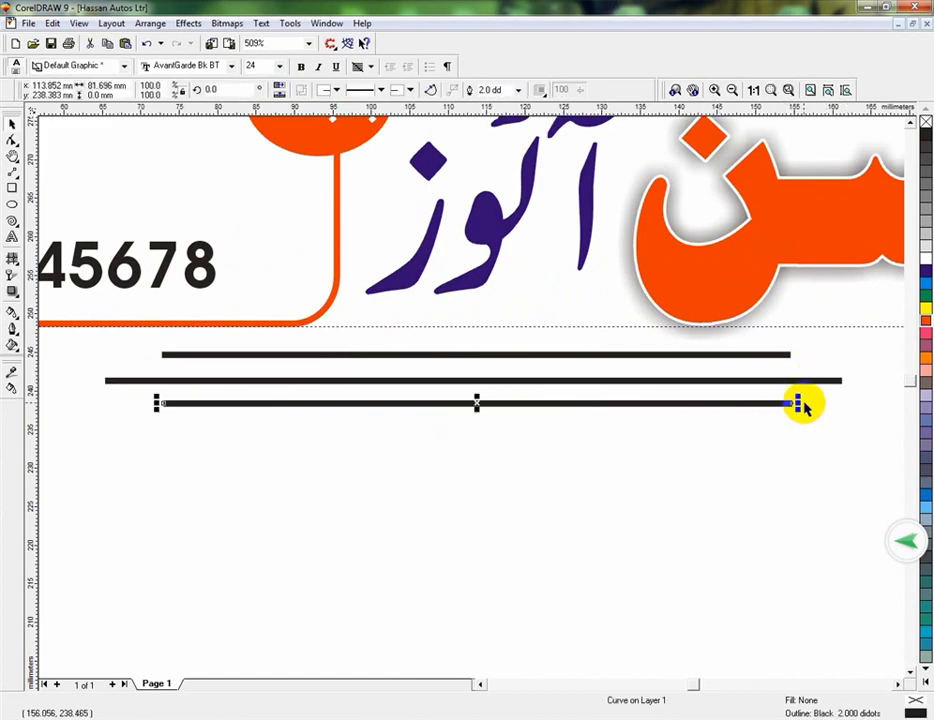
left_click(715, 466)
key("F3")
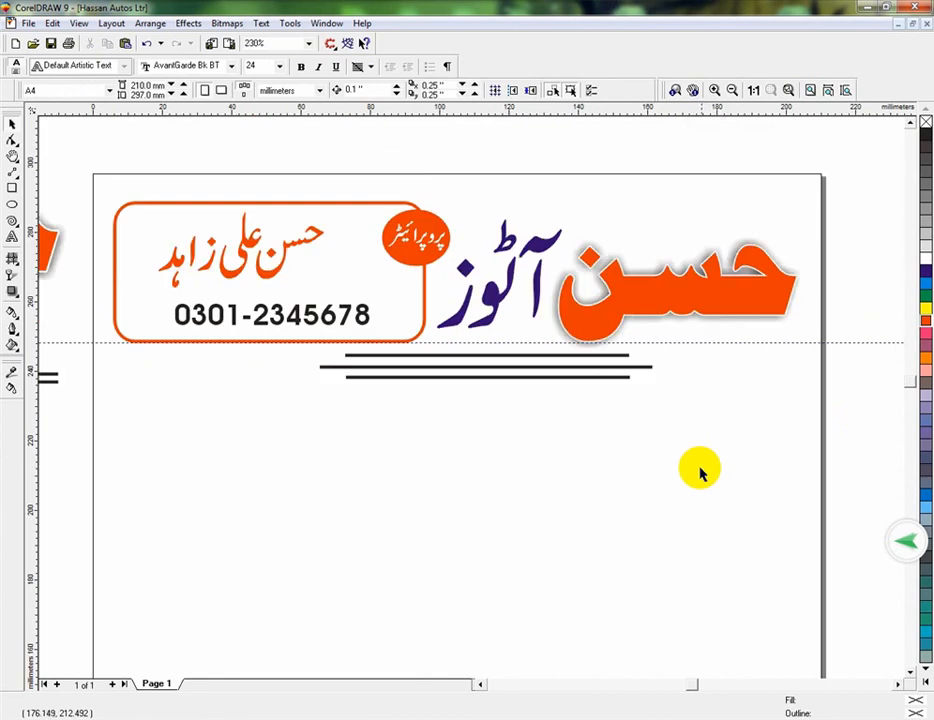
- Move the middle and lower lines up to tighten the spacing of the three-line stack
key("F2")
left_click_drag(288, 352, 759, 421)
mouse_move(369, 362)
left_mouse_down()
mouse_move(370, 352)
mouse_move(379, 372)
left_mouse_up()
left_click(377, 375)
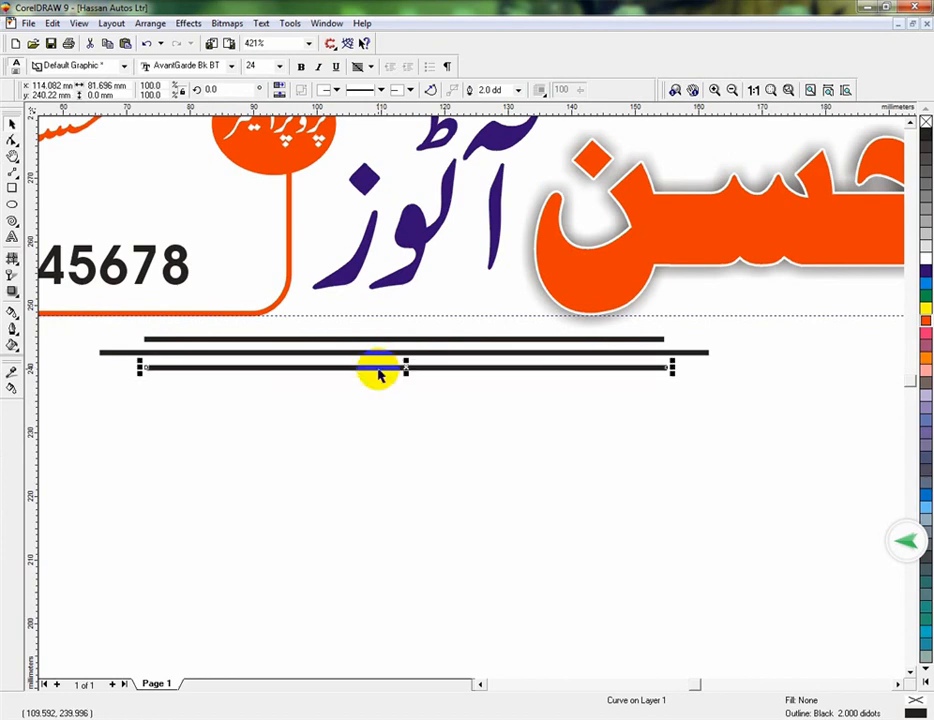
left_click(344, 397)
- Draw an ellipse about 40 by 8.5 mm, centre it over the three lines, and give it a blue fill and outline
left_click(12, 204)
mouse_move(136, 426)
left_mouse_down()
mouse_move(402, 488)
mouse_move(390, 481)
left_mouse_up()
left_click_drag(265, 453, 411, 352)
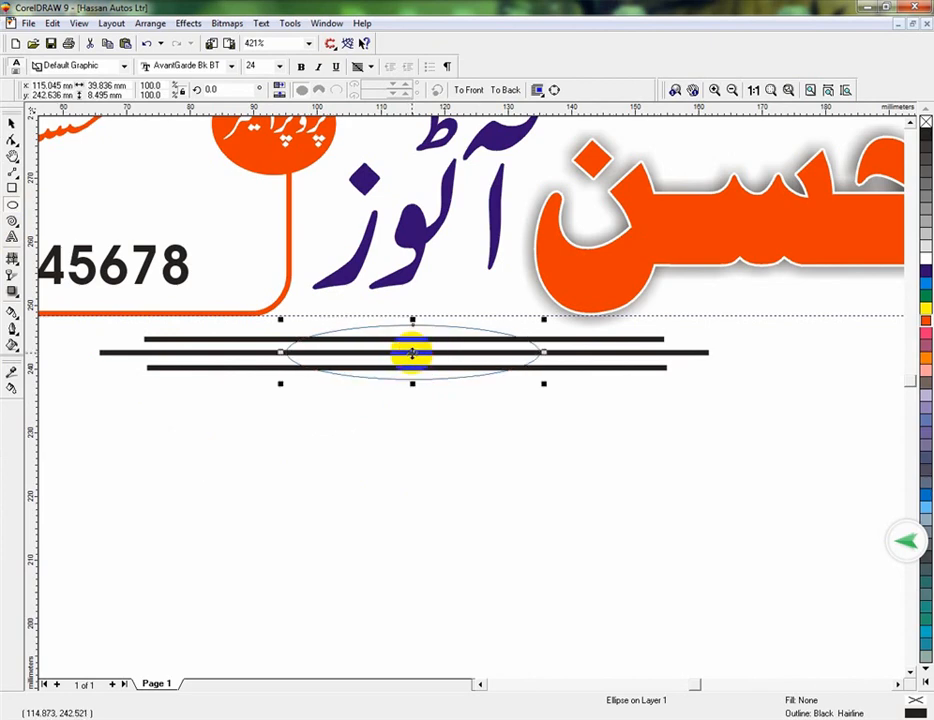
left_click(925, 274)
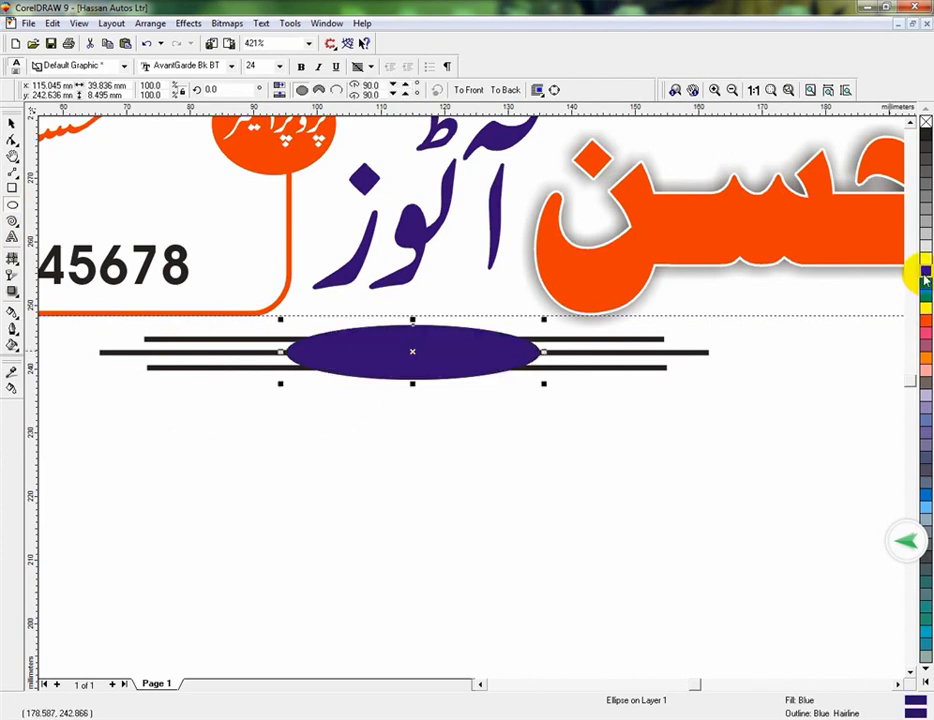
left_click(216, 408)
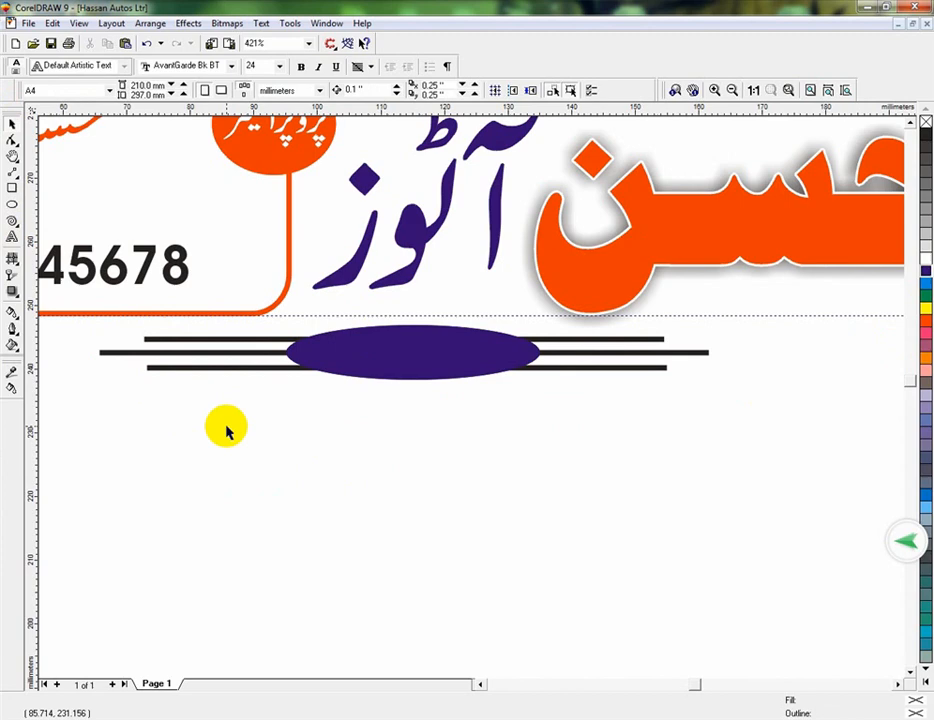
- Select the Urdu address text and move it onto the page just below the blue ellipse
key("F3")
key("F3")
left_click_drag(436, 630, 606, 624)
left_click_drag(467, 596, 580, 376)
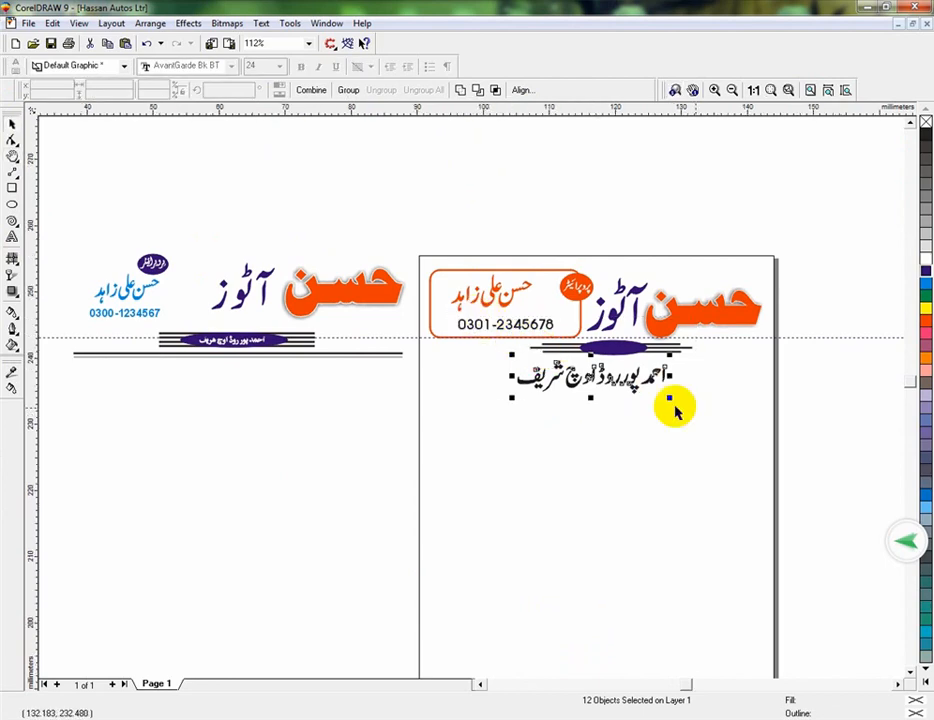
- Centre the address text on the blue ellipse and scale it down to about 24.5 mm wide
key("shift+F2")
left_click(198, 527)
left_click(227, 481)
left_click_drag(132, 406, 806, 561)
left_click_drag(202, 524, 530, 450)
left_click_drag(596, 358, 581, 336)
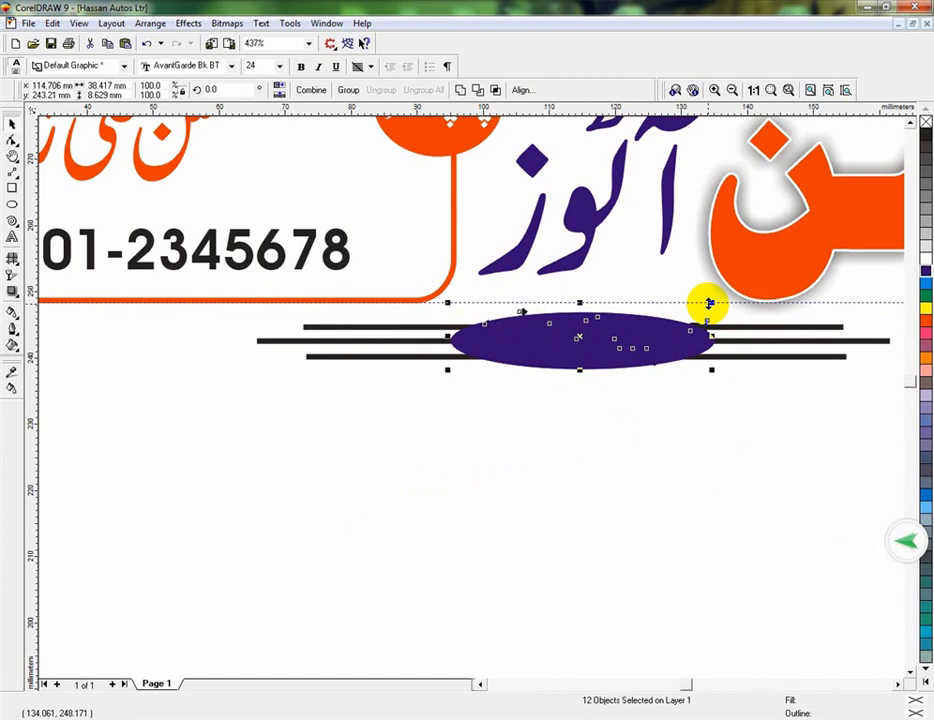
left_click_drag(711, 302, 704, 314)
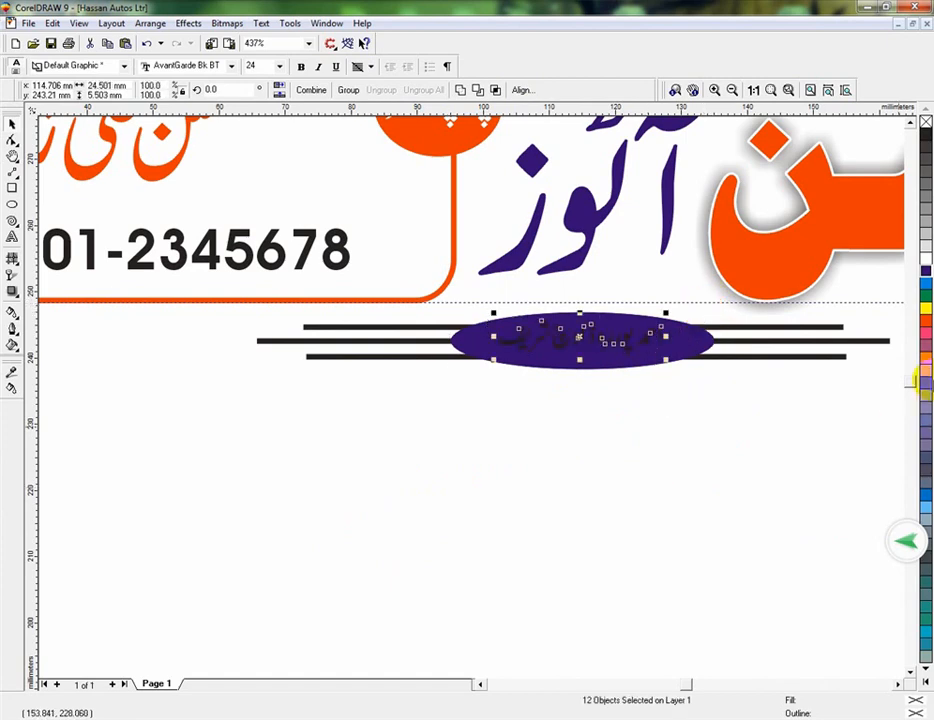
- Fill the address text white and enlarge it to about 27 by 6 mm within the ellipse
left_click(582, 513)
left_click_drag(485, 420, 689, 299)
left_click_drag(488, 371, 483, 374)
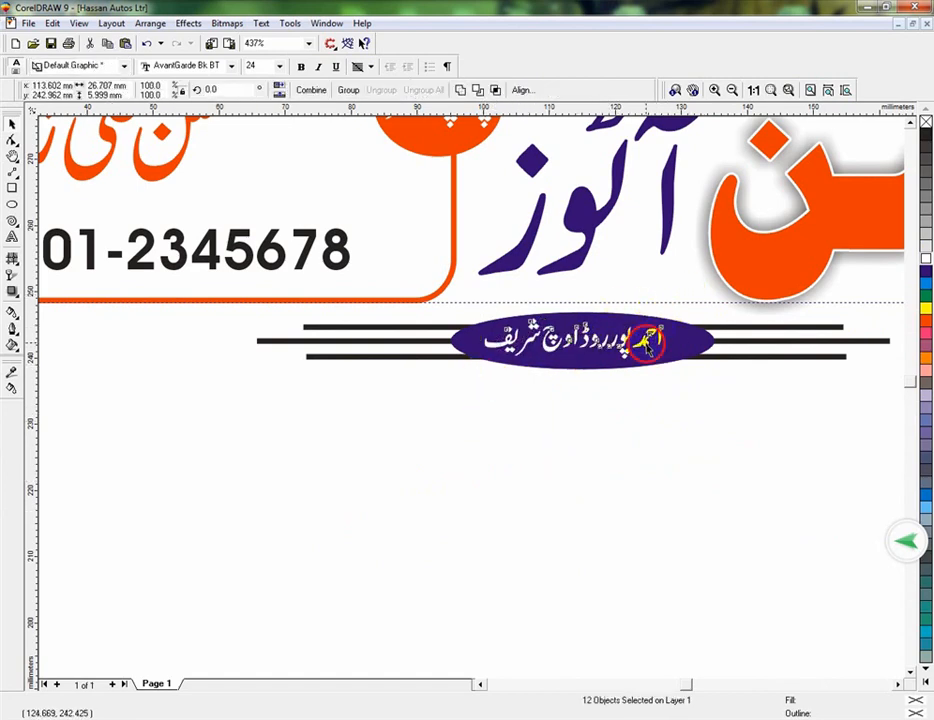
left_click(601, 460)
- Add two closely spaced horizontal rules below the address banner, spanning nearly the full page width
key("F3")
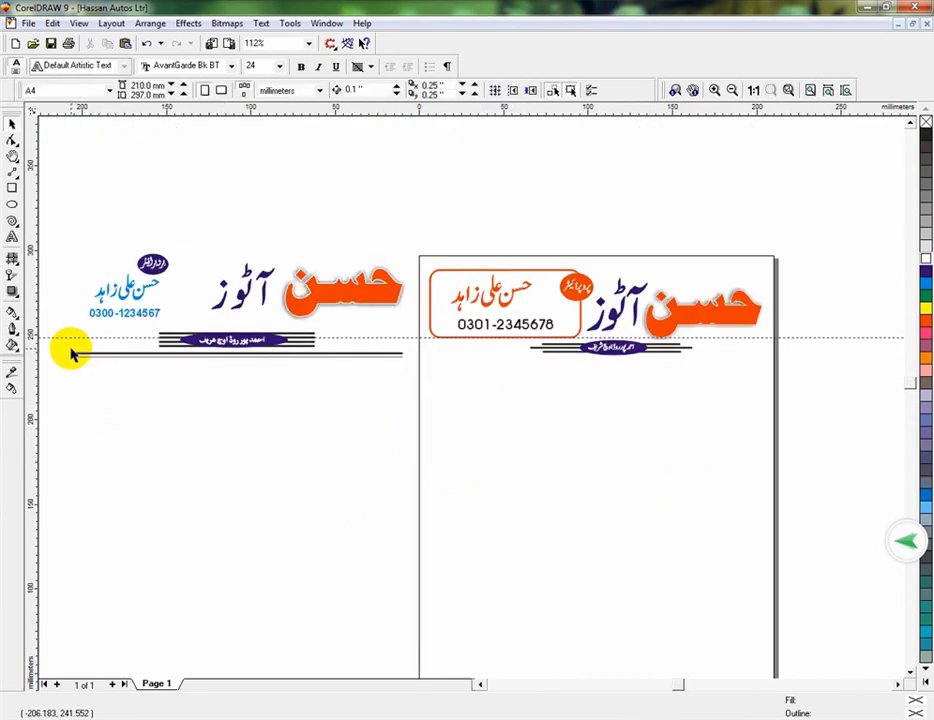
key("F2")
left_click_drag(399, 335, 800, 383)
left_click_drag(636, 380, 836, 386)
left_click_drag(465, 397, 465, 404)
left_click(462, 474)
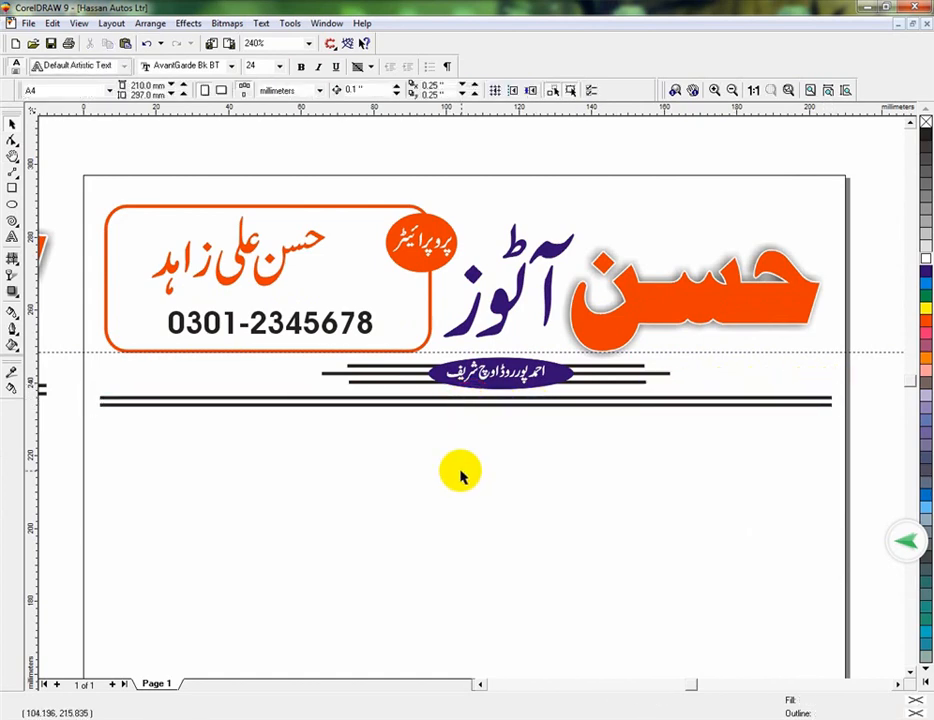
key("F3")
key("F2")
left_click_drag(69, 240, 782, 375)
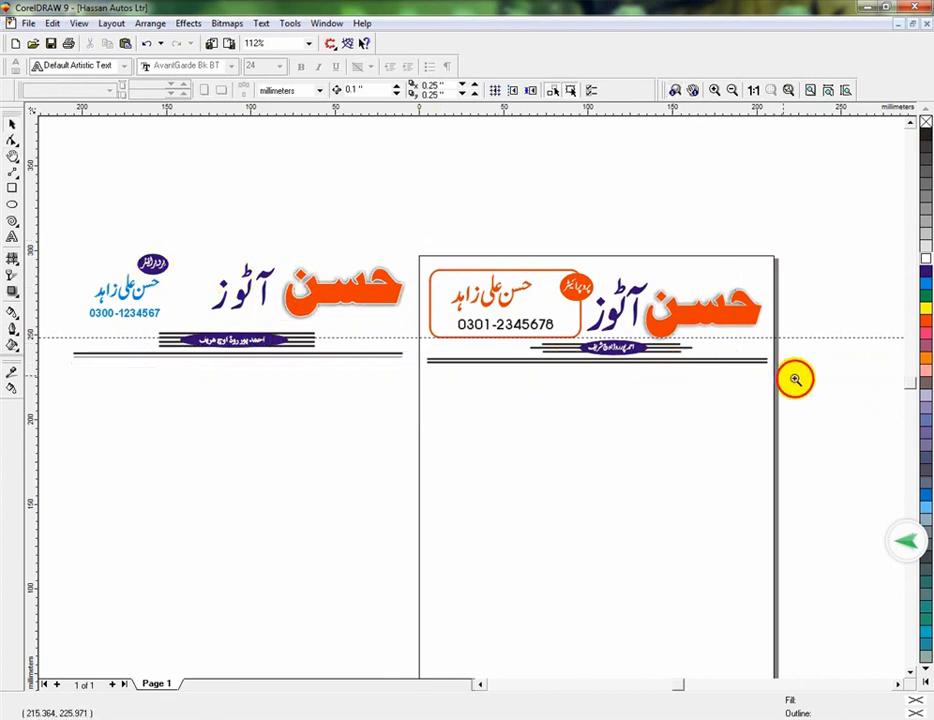